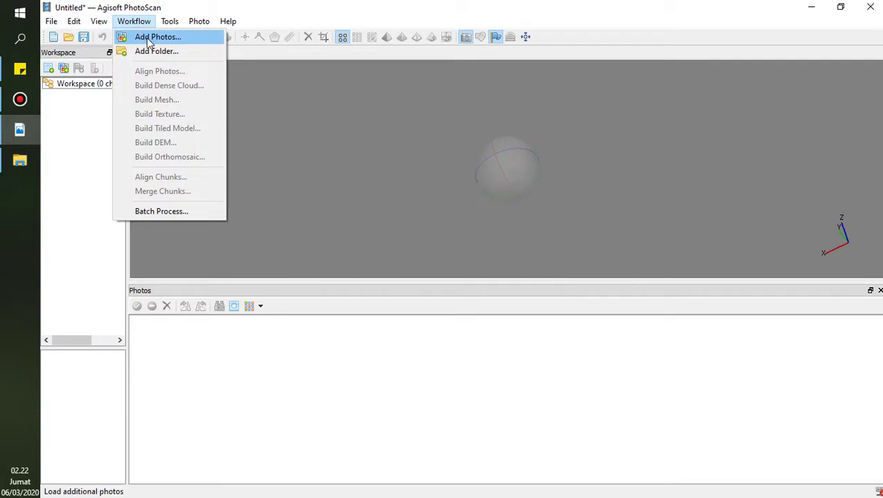
- Add all photos in the RAW MAP folder of IKAMAT_MECOK JEPARA to the project
left_click(147, 43)
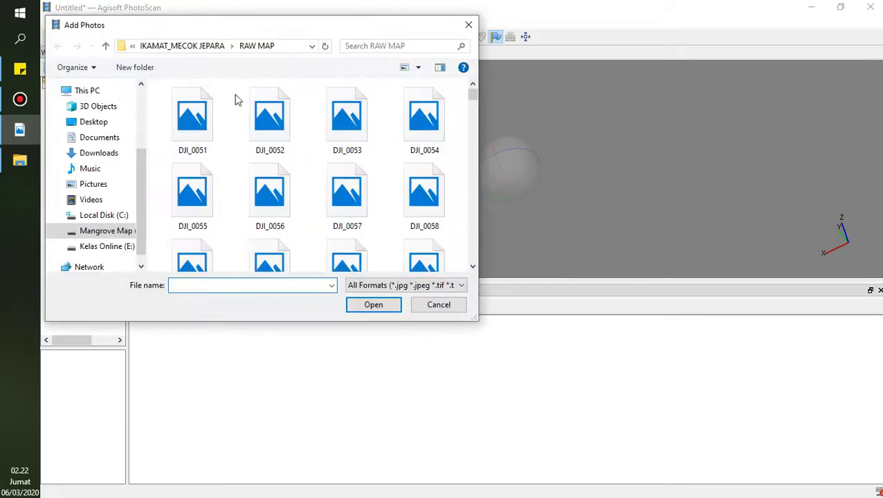
left_click(208, 45)
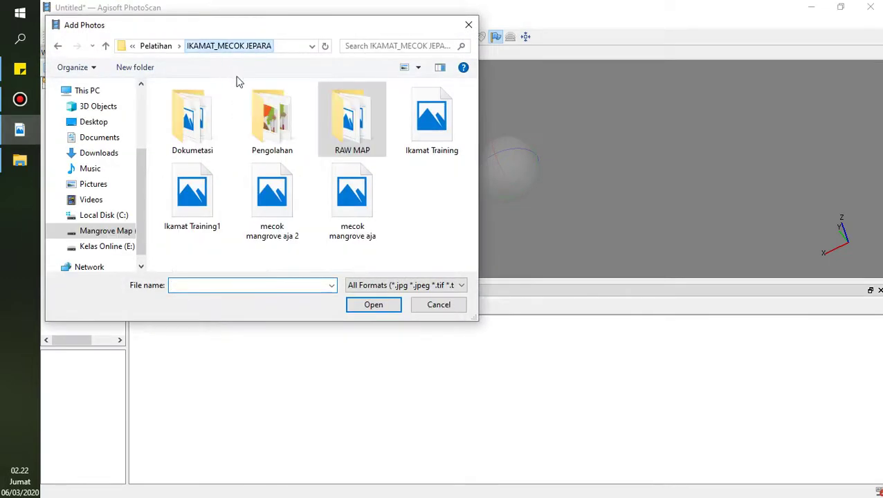
double_click(365, 136)
left_click(207, 124)
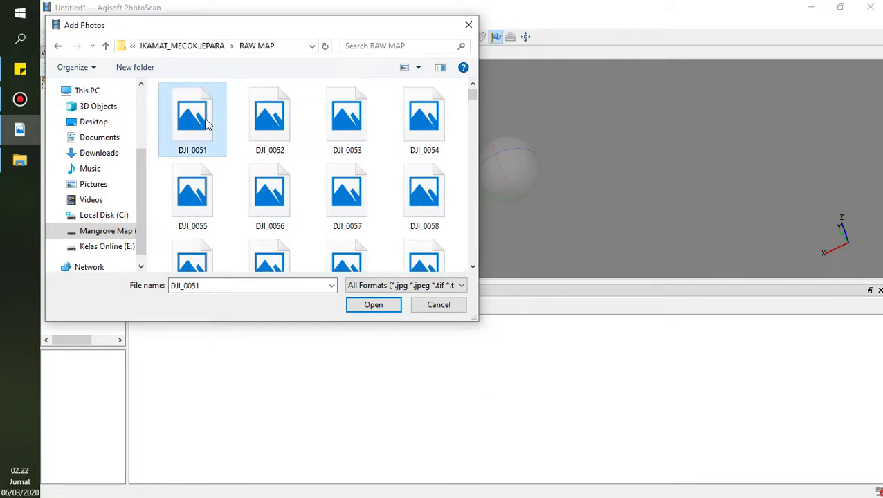
key("ctrl+a")
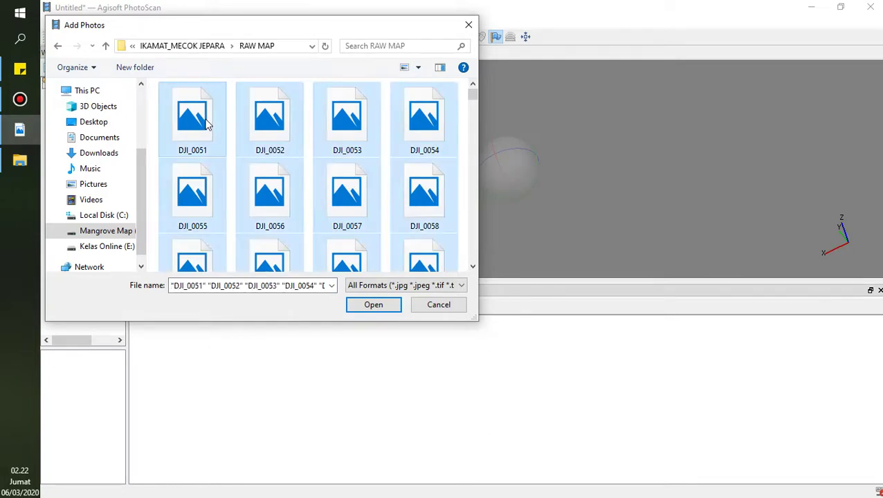
left_click(374, 305)
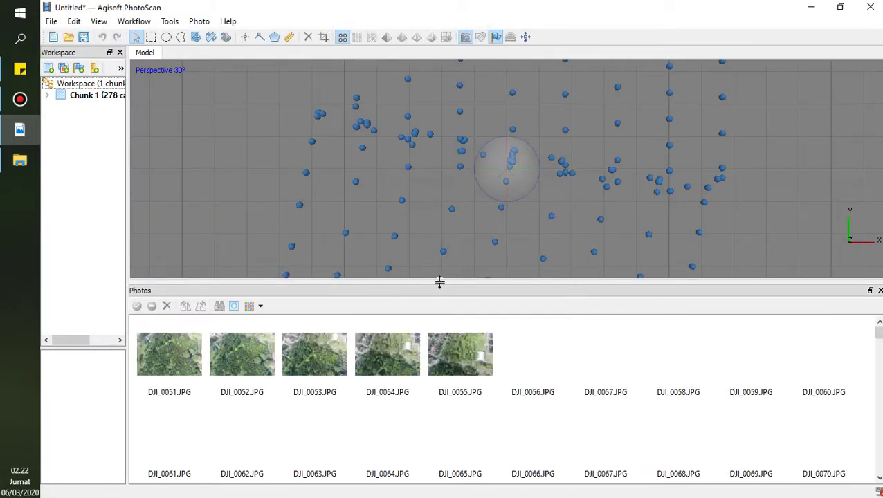
- Enlarge the photo thumbnails area and examine the imported images and the full layout of camera positions
left_click_drag(439, 282, 456, 223)
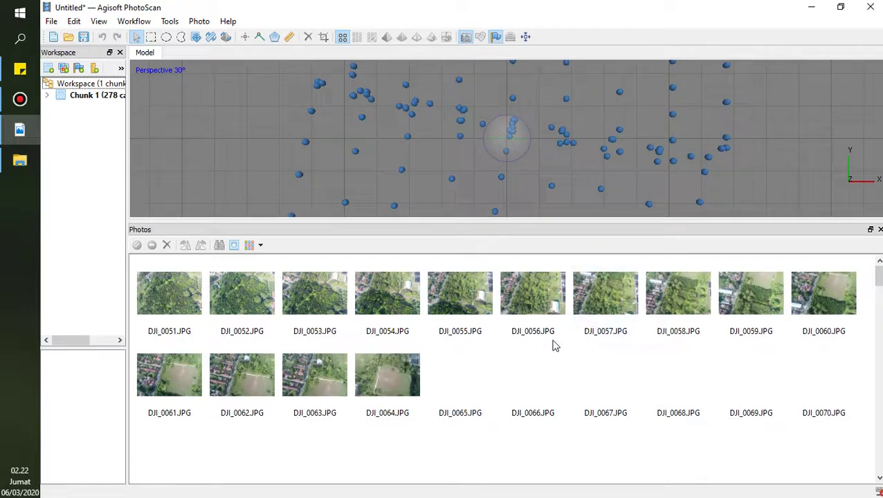
scroll(476, 366, "down", 3)
scroll(477, 373, "up", 3)
scroll(483, 371, "down", 3)
scroll(483, 370, "up", 3)
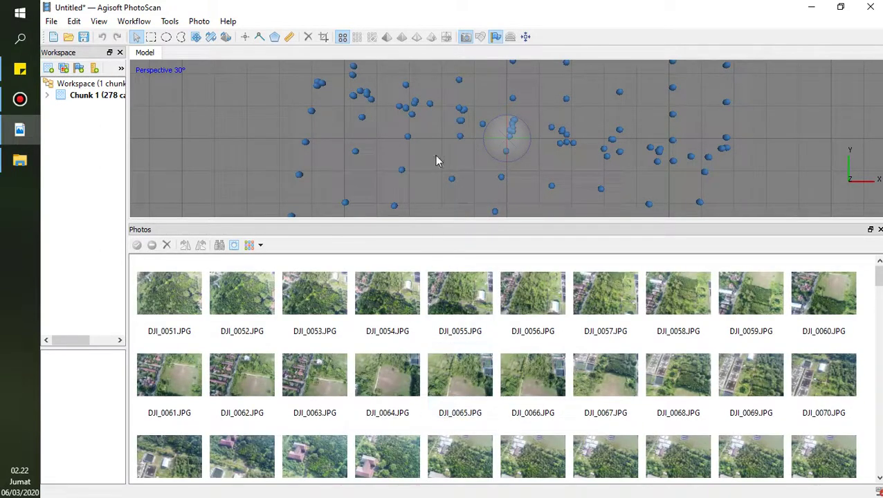
scroll(459, 170, "down", 6)
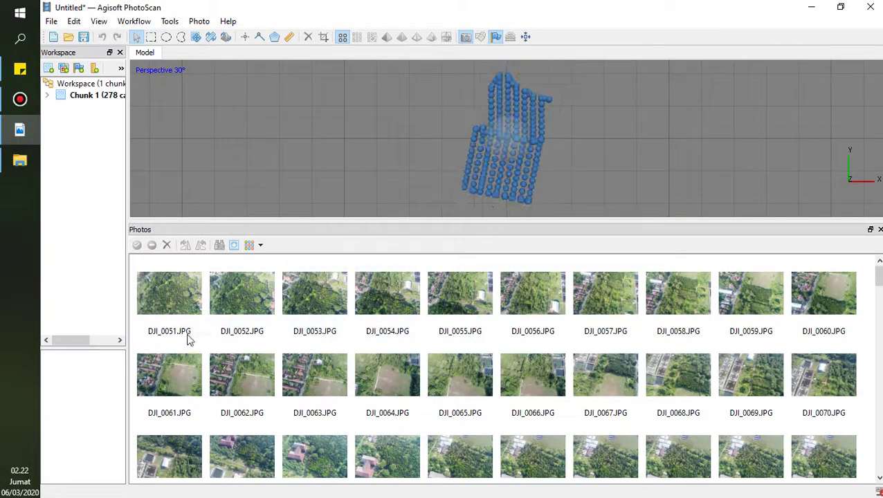
- Preview photos DJI_0051.JPG and DJI_0133.JPG, and return to the model view of the camera positions
double_click(180, 291)
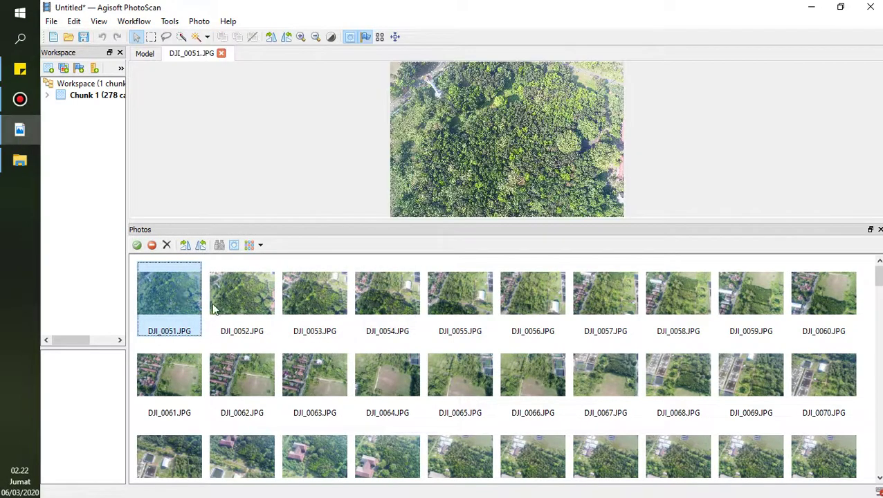
scroll(267, 374, "down", 5)
left_click(254, 297)
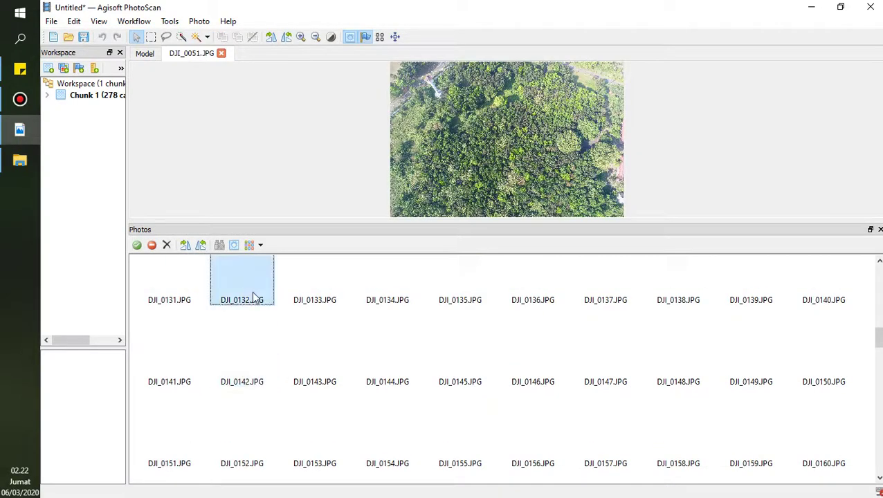
double_click(304, 294)
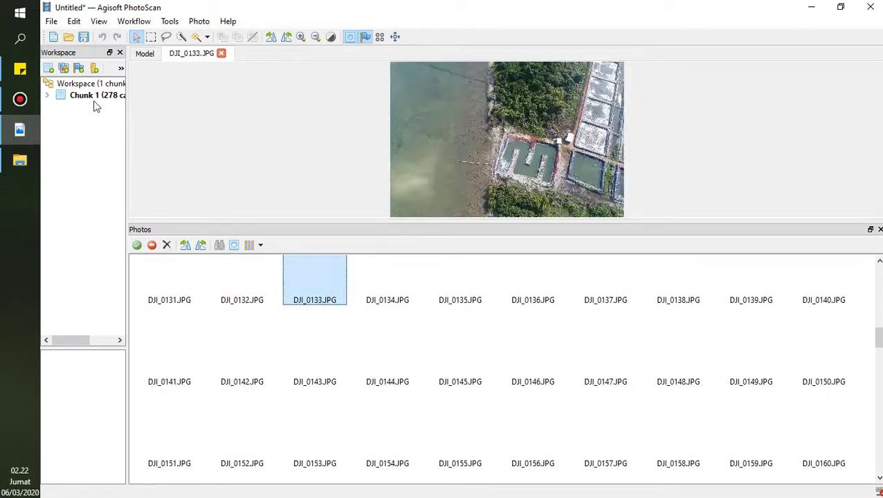
left_click(145, 55)
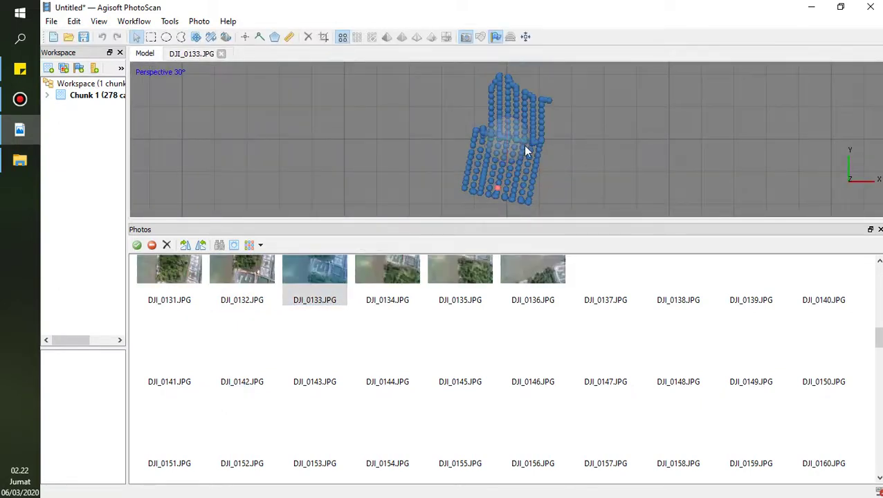
- Remove the cameras along the westernmost flight lines of the southern block using a rectangular selection
left_click(151, 37)
left_click_drag(481, 167, 488, 208)
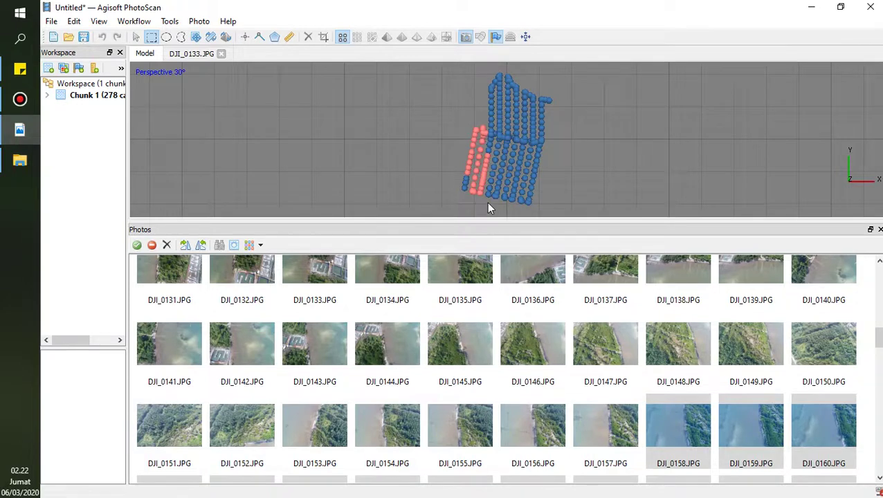
left_click(166, 245)
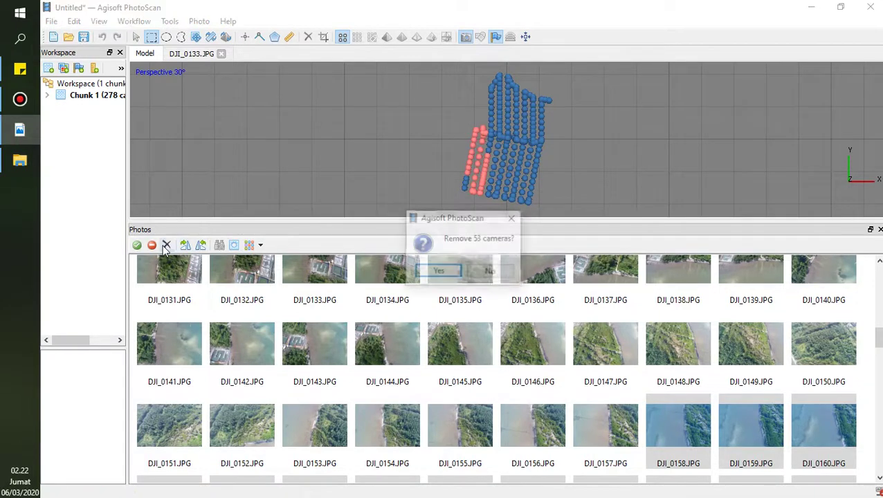
left_click(433, 272)
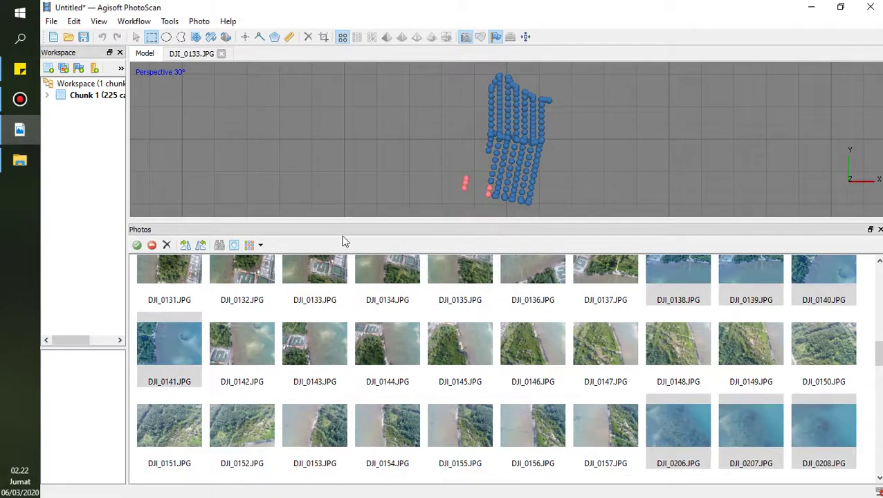
- Remove the three isolated cameras west of the southern block, DJI_0206 to DJI_0208
left_click(448, 176)
left_click_drag(481, 220, 481, 221)
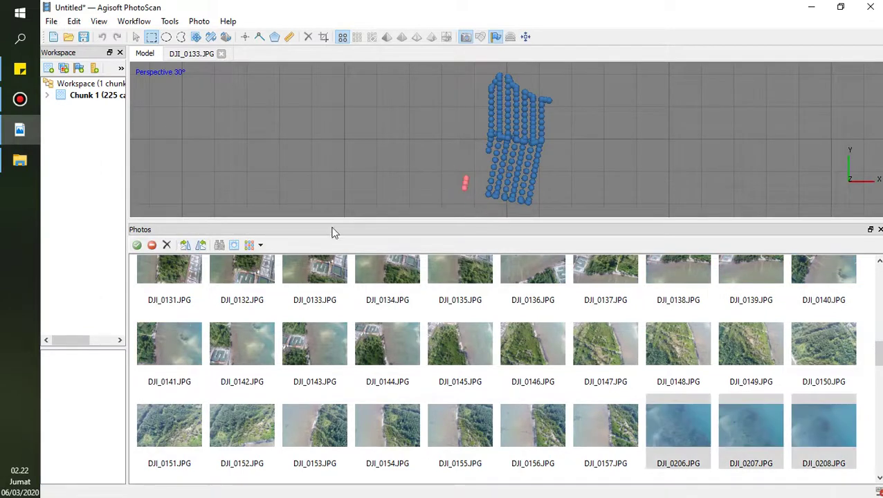
left_click(166, 245)
left_click(438, 272)
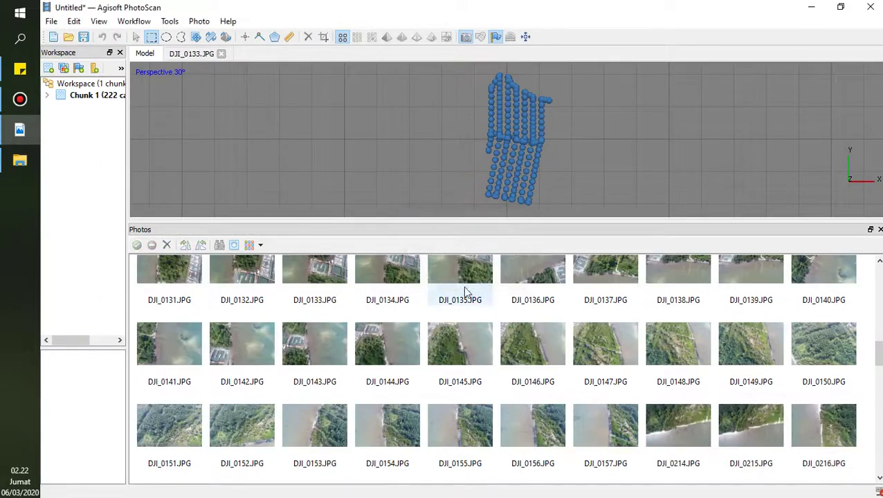
- Preview photo DJI_0144.JPG and remove it from the chunk
double_click(385, 335)
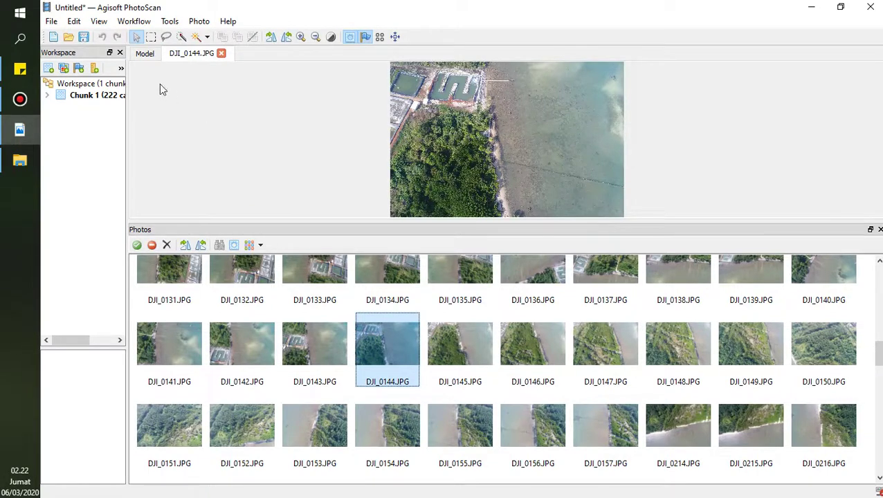
left_click(166, 245)
key("Return")
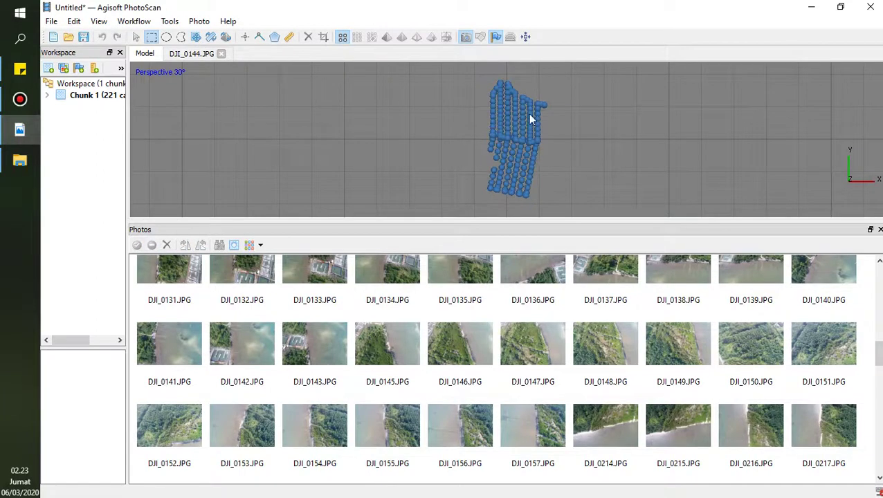
- Remove all cameras in the northern block of flight lines
left_click_drag(470, 74, 566, 146)
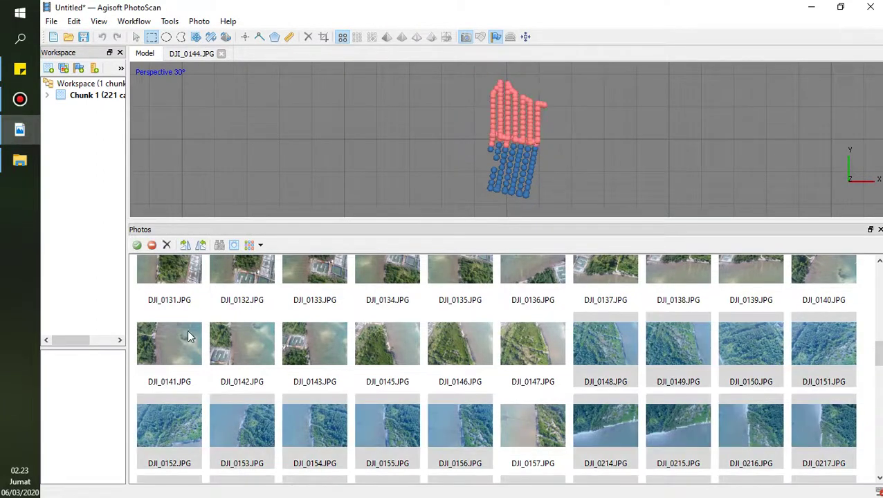
left_click(166, 245)
left_click(440, 272)
- Remove the remaining cameras on the broken western edge, including DJI_0137 to DJI_0143, DJI_0145 and DJI_0157
left_click_drag(483, 136, 495, 192)
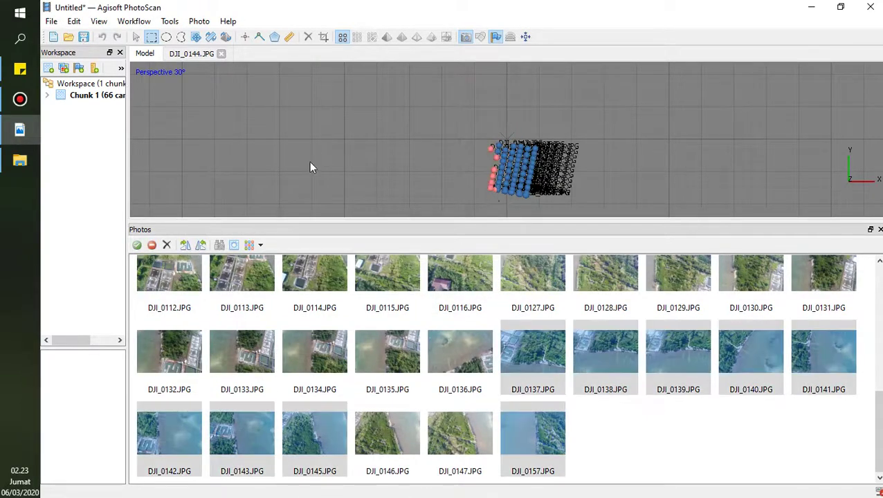
left_click(166, 246)
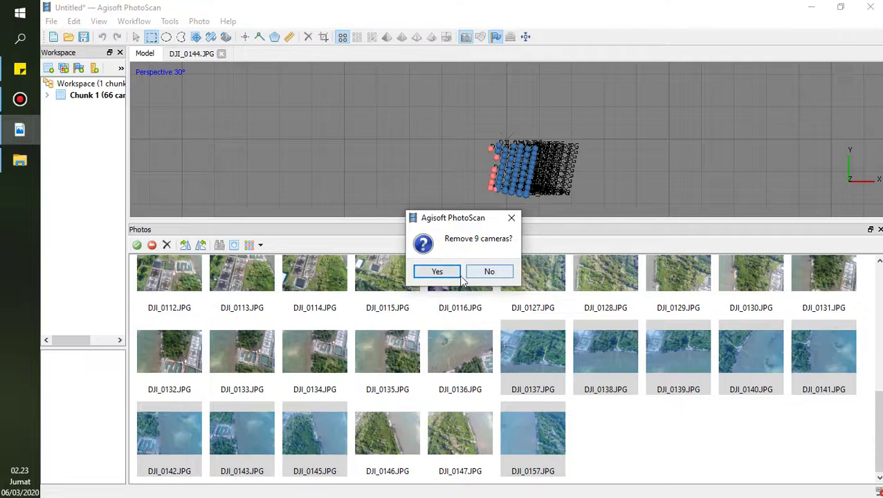
left_click(444, 271)
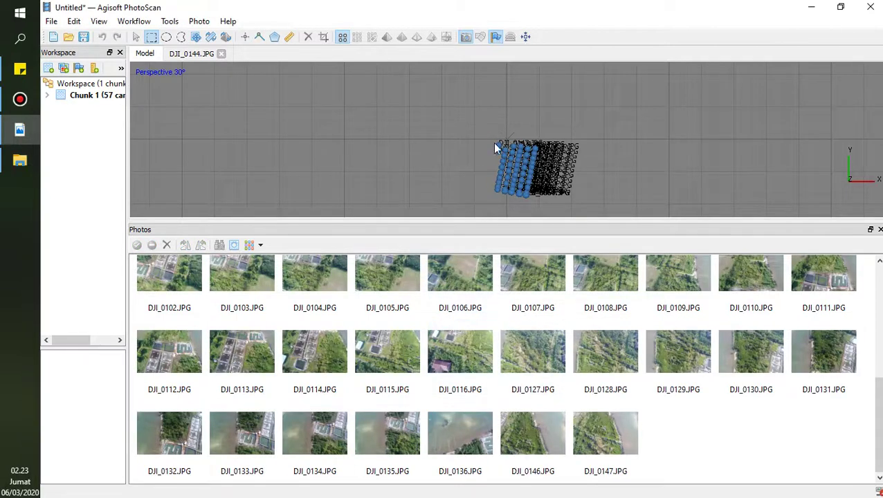
- Remove the next western strip of cameras, including DJI_0107 to DJI_0109, DJI_0127 to DJI_0136, DJI_0146 and DJI_0147
left_click_drag(505, 195, 504, 195)
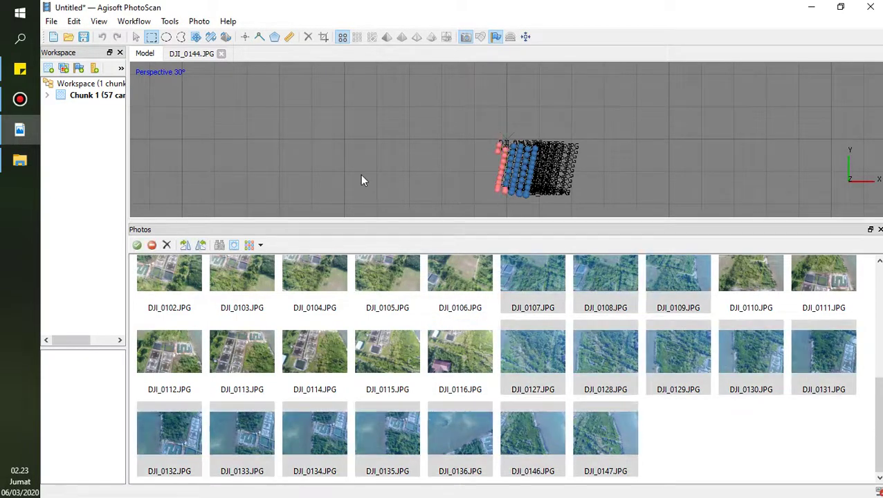
left_click(166, 245)
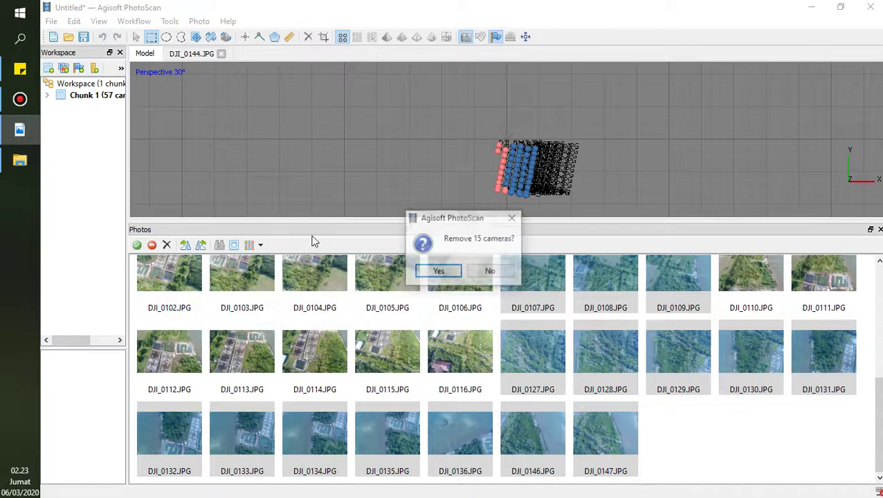
left_click(444, 271)
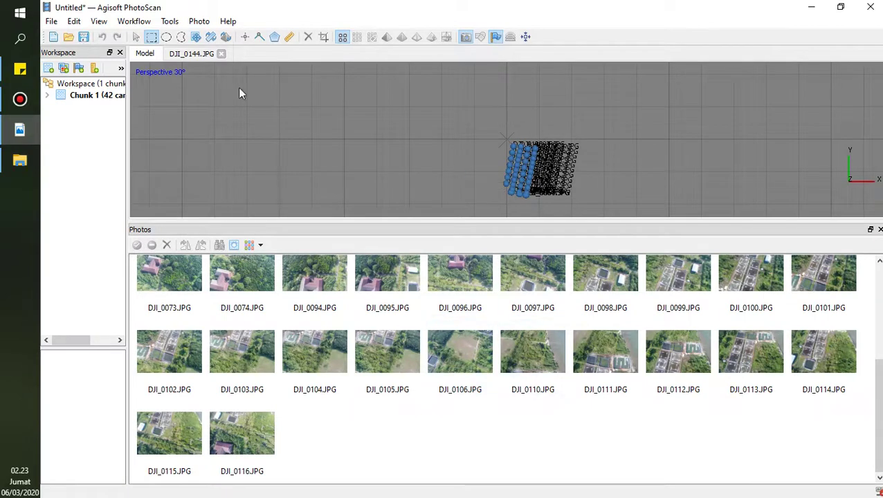
- Align the remaining photos with Medium accuracy and Reference pair preselection
left_click(132, 22)
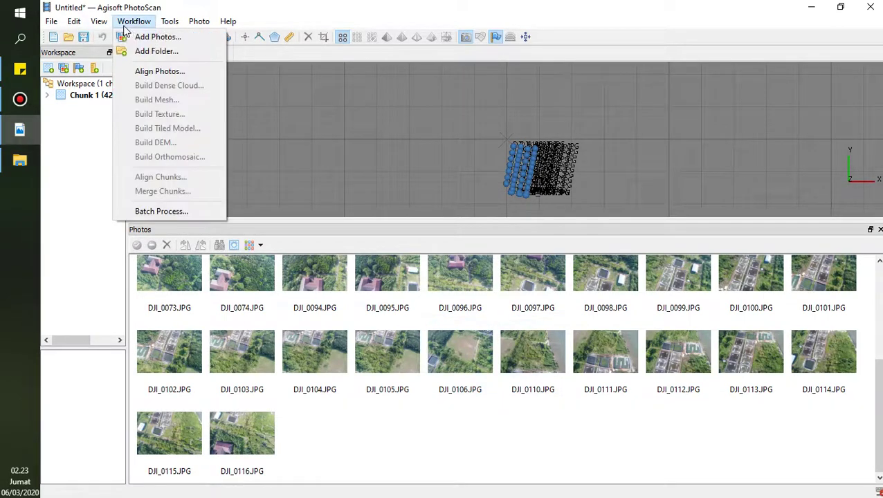
left_click(149, 73)
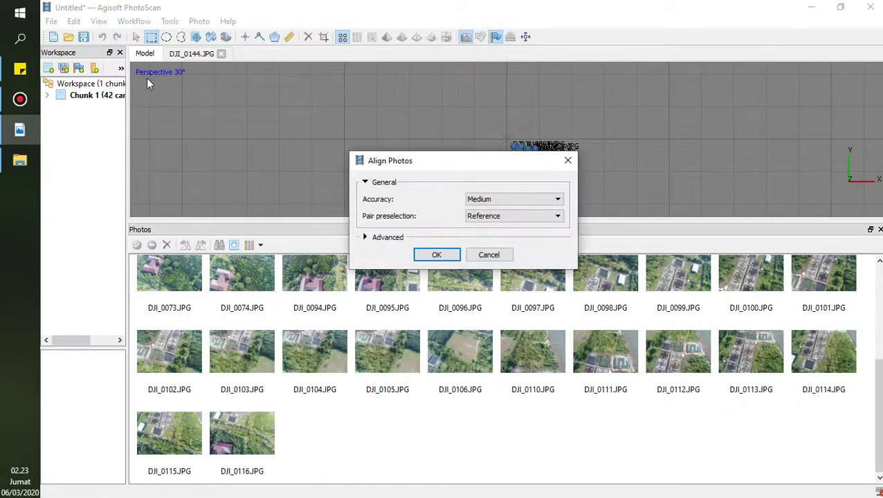
left_click(481, 200)
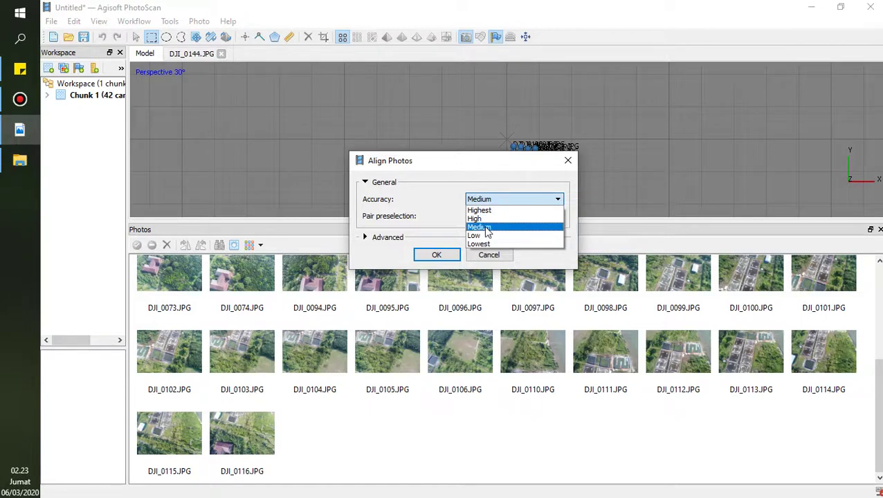
left_click(486, 228)
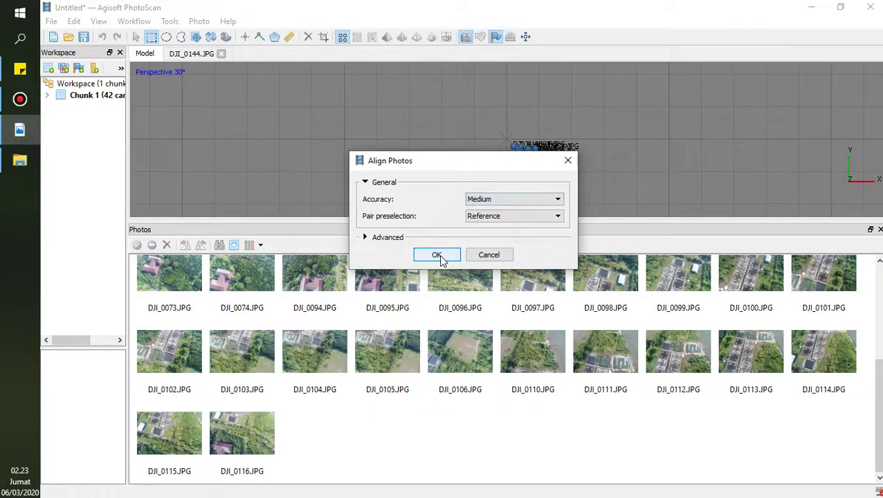
left_click(438, 256)
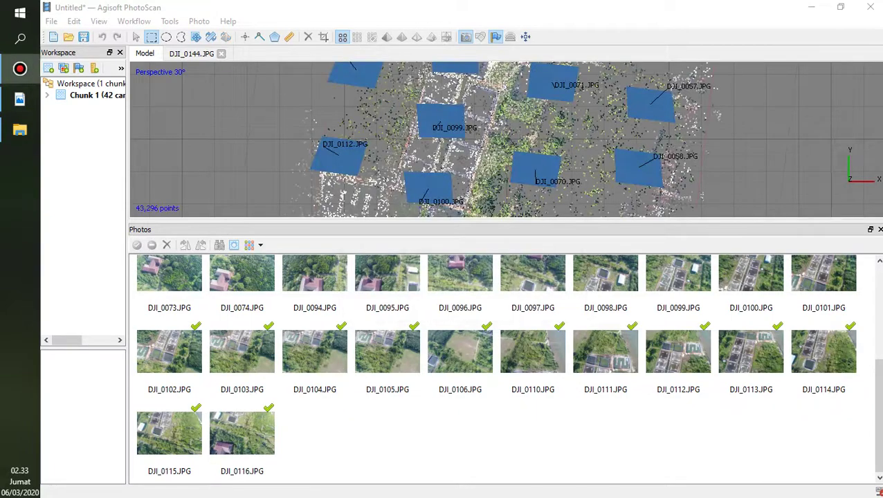
- Inspect the aligned sparse point cloud from an oblique angle and view the Build Dense Cloud settings without running it
scroll(442, 148, "down", 3)
mouse_move(441, 149)
left_mouse_down()
mouse_move(509, 142)
mouse_move(509, 193)
mouse_move(507, 128)
mouse_move(519, 201)
mouse_move(512, 142)
mouse_move(457, 161)
mouse_move(525, 134)
mouse_move(498, 126)
mouse_move(504, 146)
mouse_move(515, 97)
mouse_move(510, 121)
mouse_move(497, 60)
left_mouse_up()
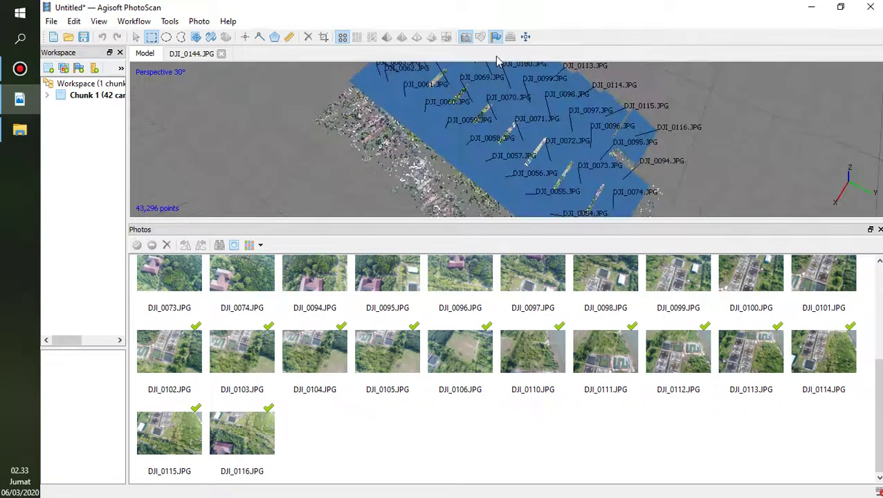
left_click(134, 21)
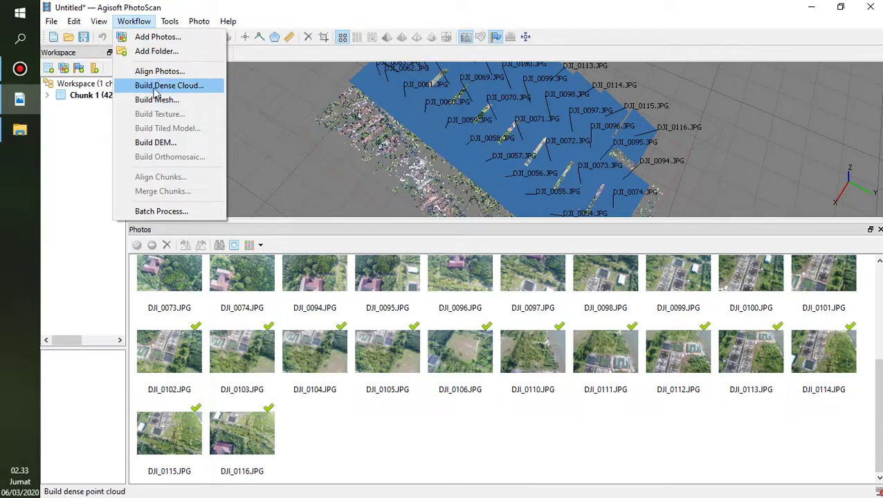
left_click(160, 86)
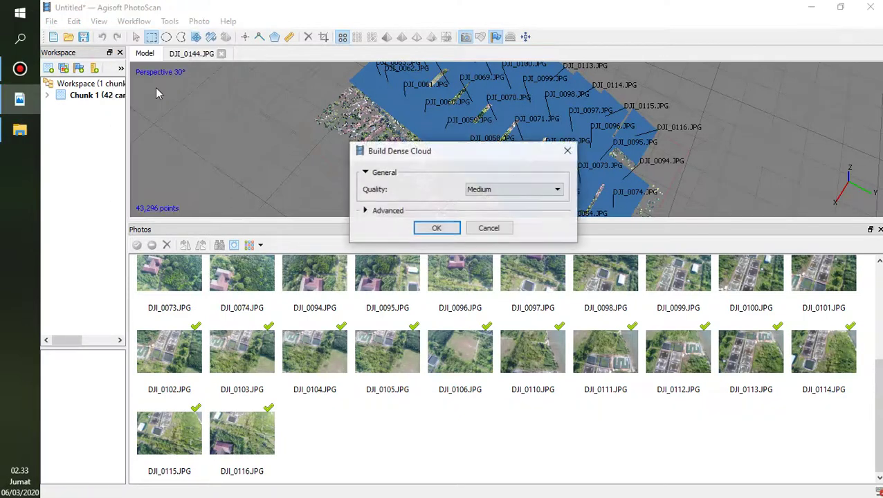
left_click(567, 151)
left_click(134, 21)
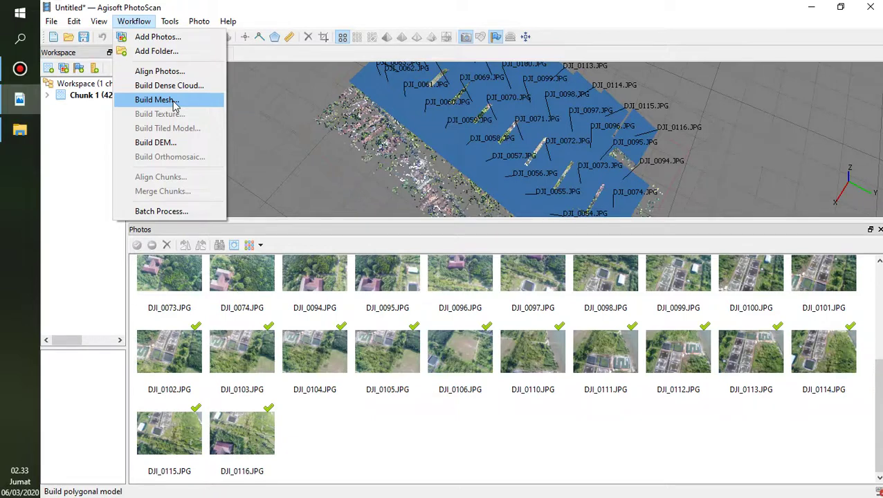
left_click(169, 276)
scroll(208, 291, "up", 1)
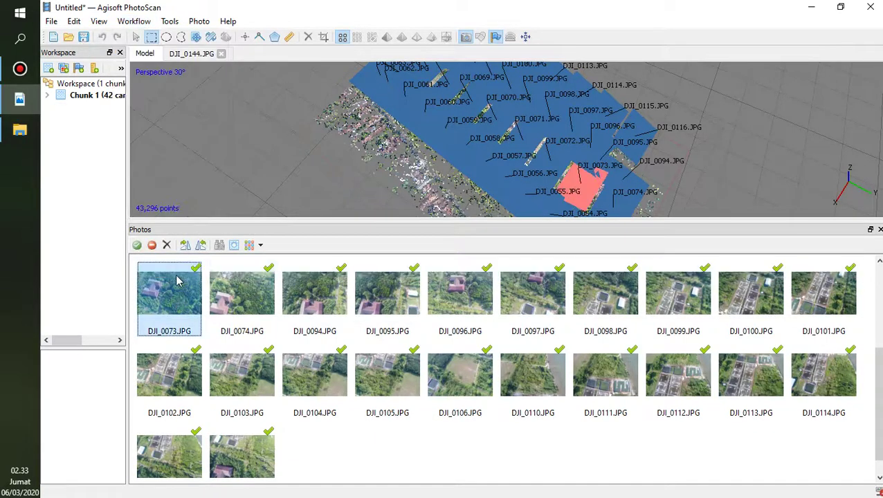
scroll(221, 290, "up", 2)
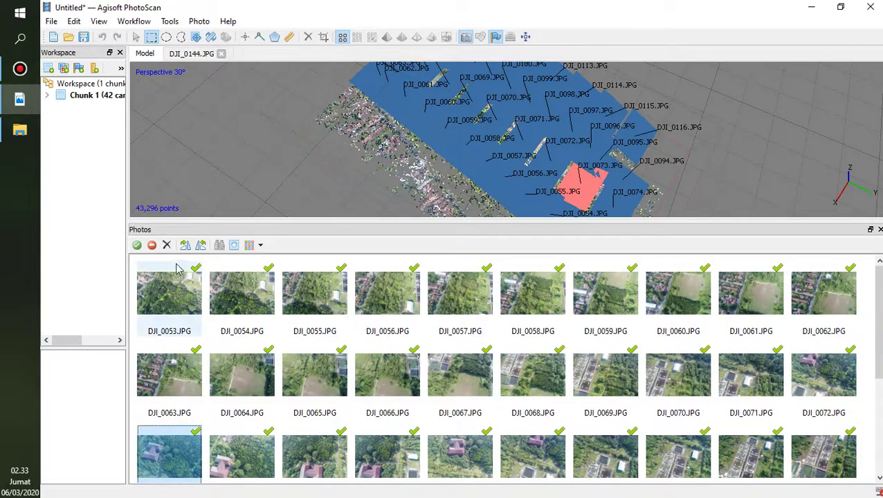
scroll(550, 373, "down", 3)
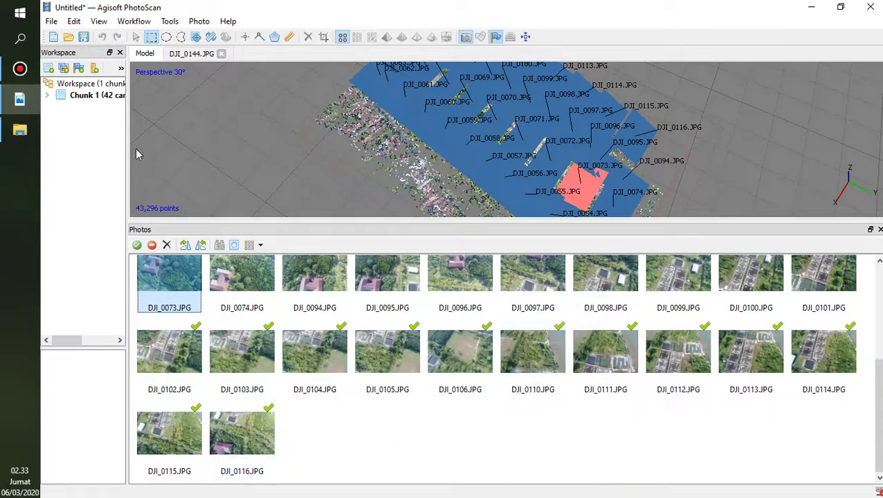
- Build a mesh from the sparse cloud with Arbitrary surface type and Medium (30,000) face count
left_click(134, 21)
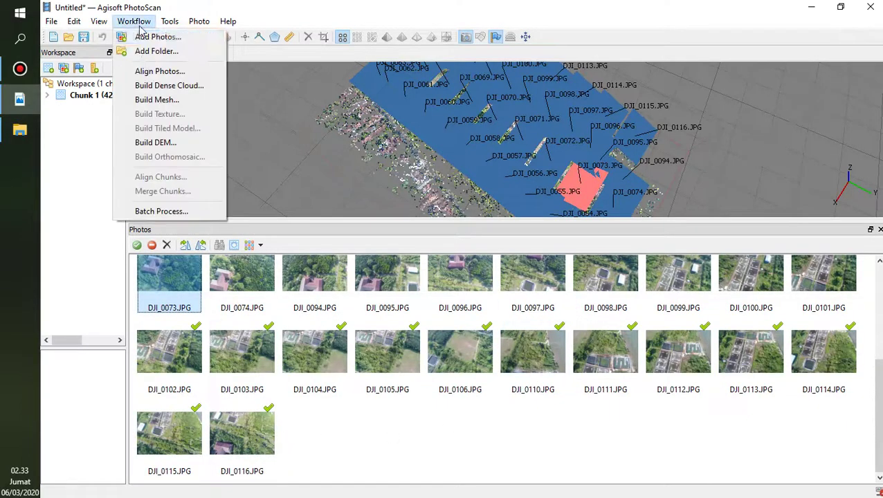
left_click(166, 102)
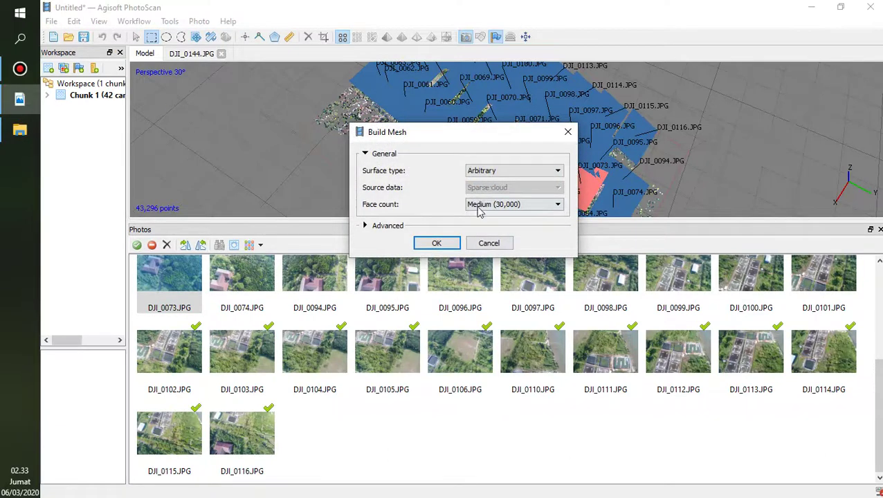
left_click(443, 244)
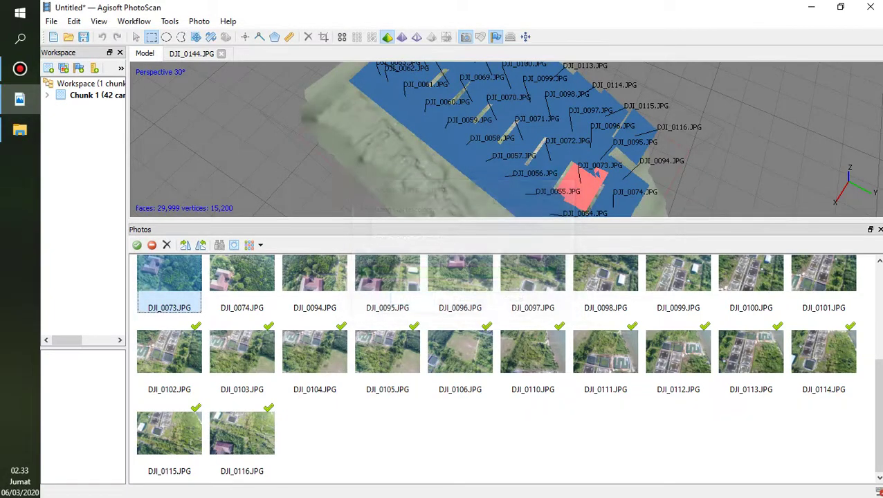
- Try to build an orthomosaic from the still unsaved project
left_click(134, 21)
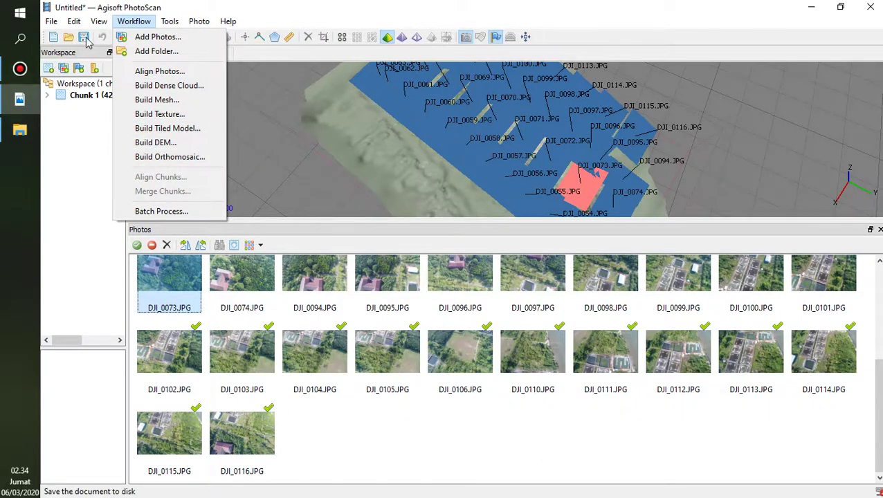
left_click(159, 157)
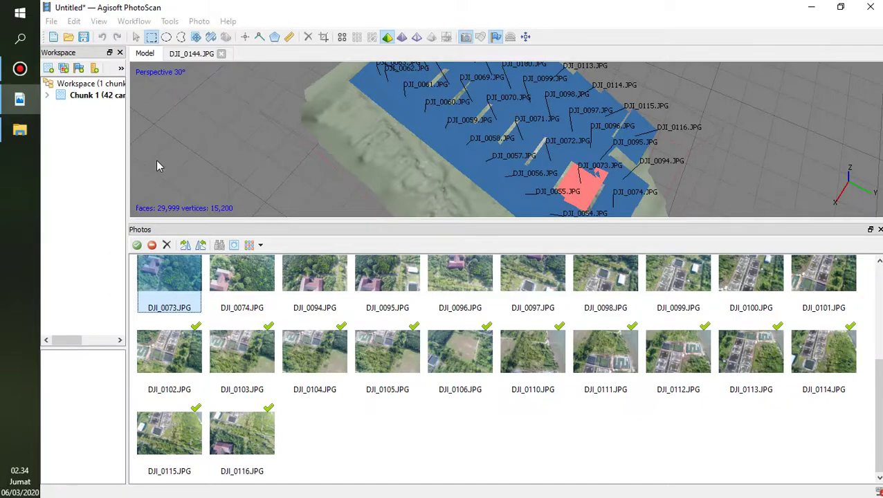
left_click(437, 371)
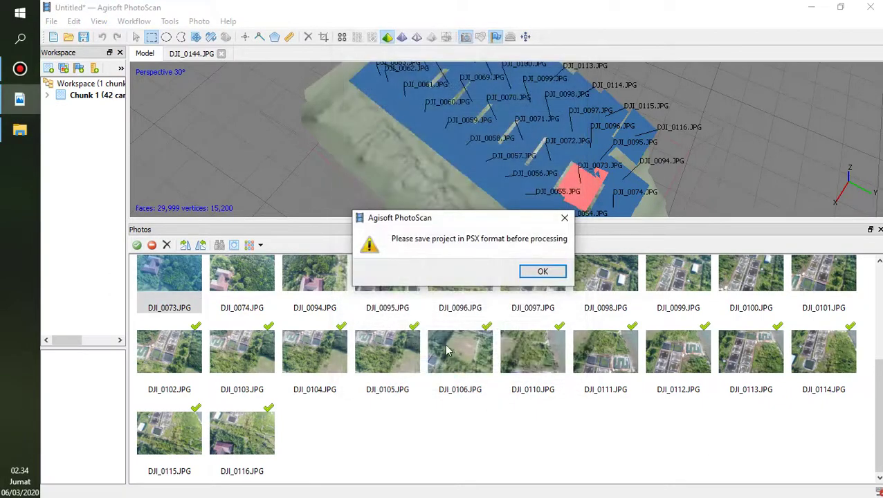
left_click(541, 271)
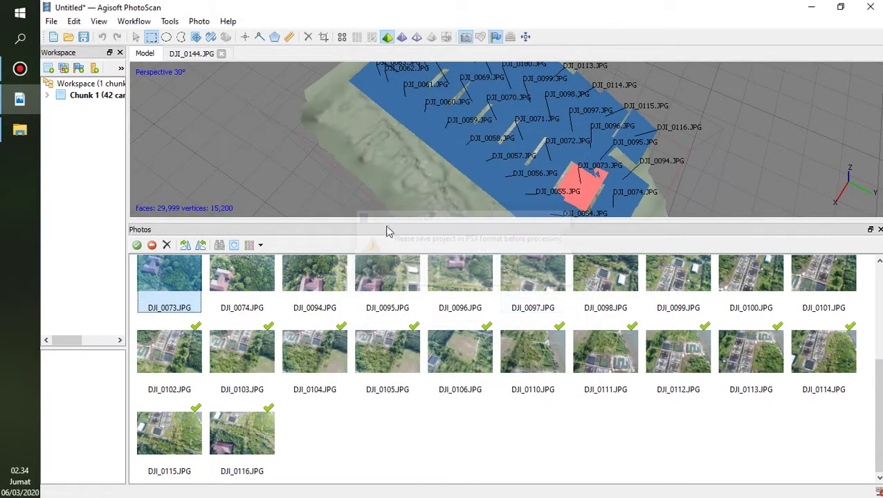
- Save the project in PSX format as Pengolahan in the Pelatihan folder on the Mangrove Map (D:) drive
left_click(81, 38)
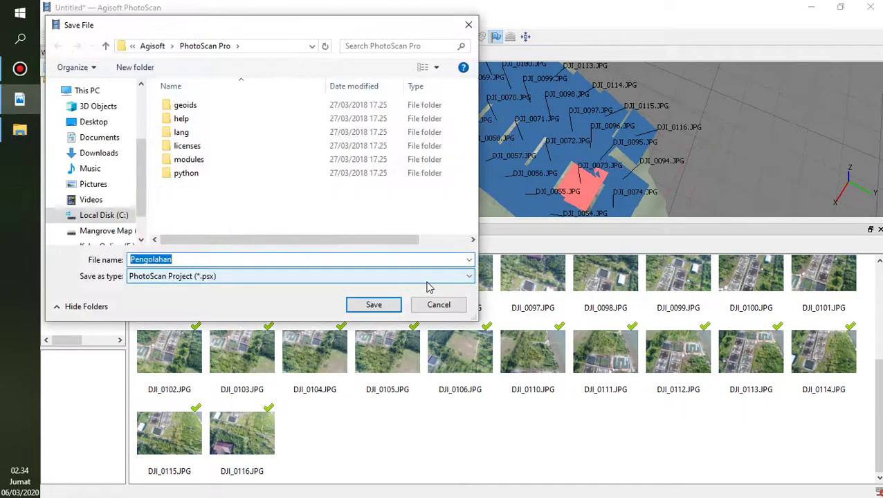
left_click(112, 232)
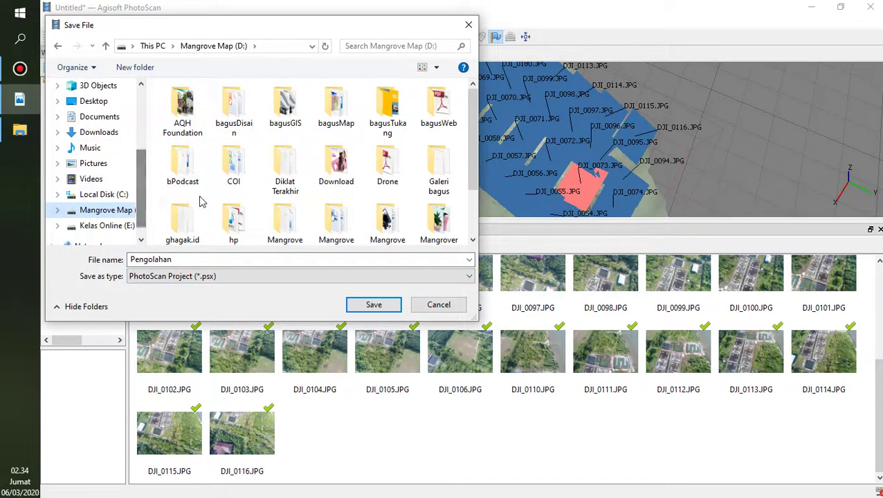
left_click(185, 170)
scroll(191, 182, "down", 1)
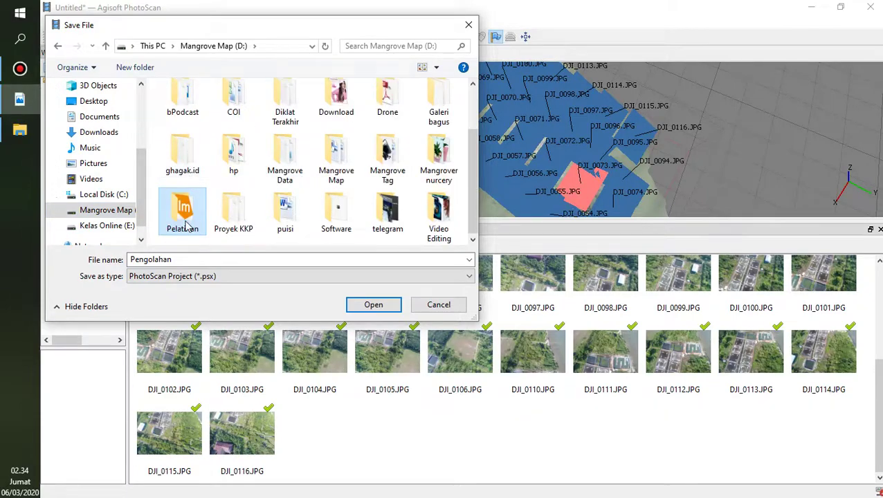
double_click(180, 206)
left_click(375, 305)
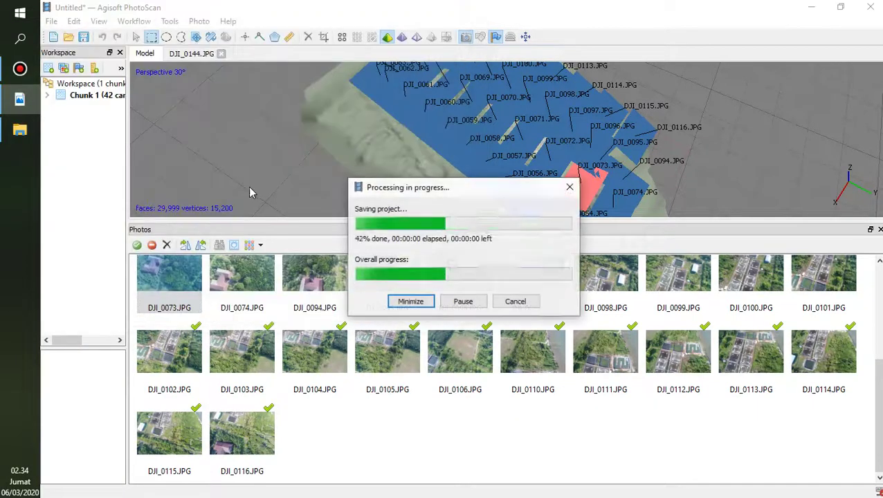
- Examine the mesh from oblique and overhead angles in solid, wireframe and shaded display modes
scroll(430, 149, "down", 5)
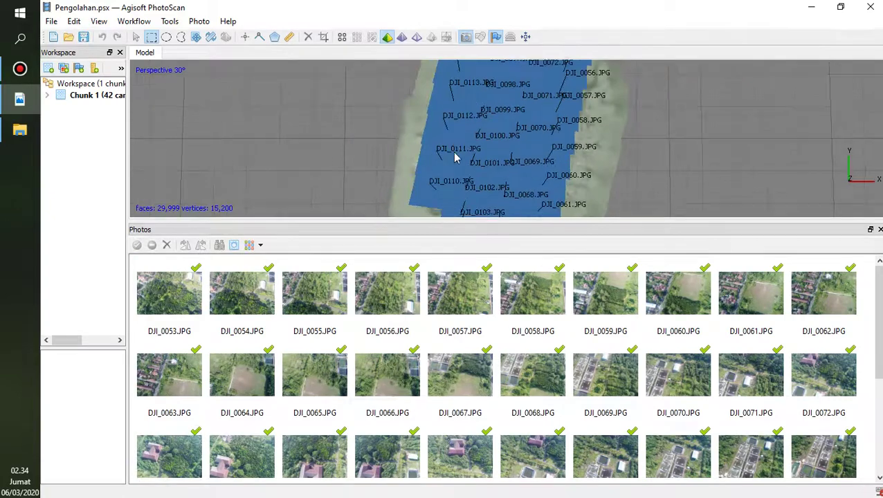
left_click_drag(453, 148, 463, 216)
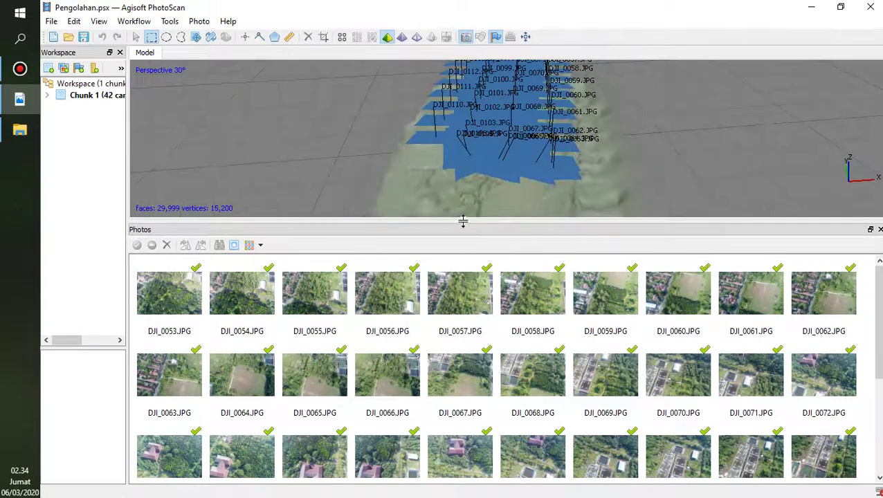
left_click(402, 37)
left_click(417, 40)
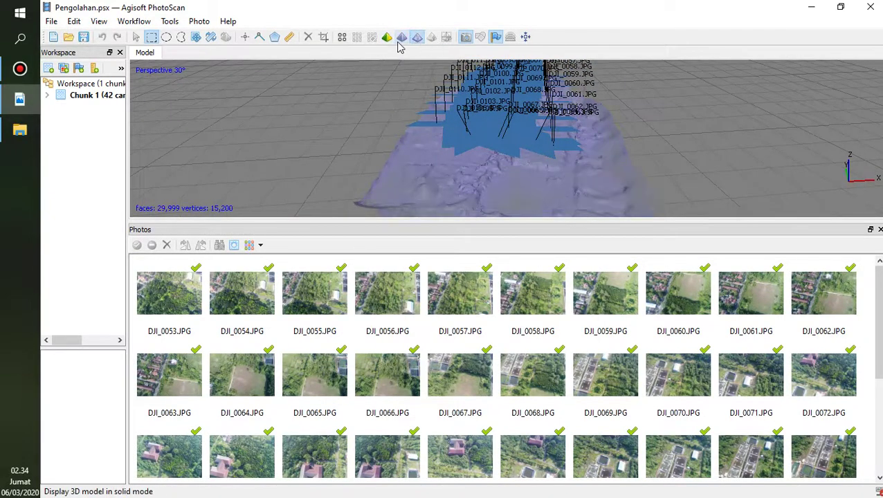
left_click(387, 38)
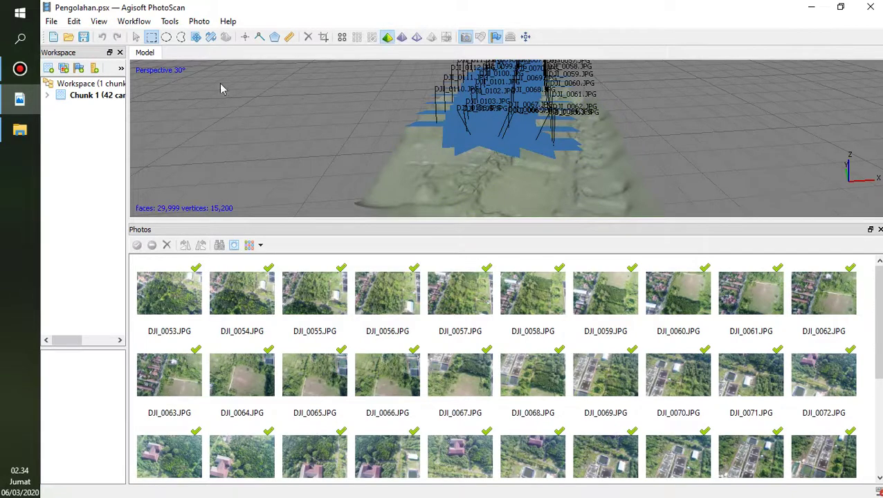
left_click_drag(458, 140, 424, 65)
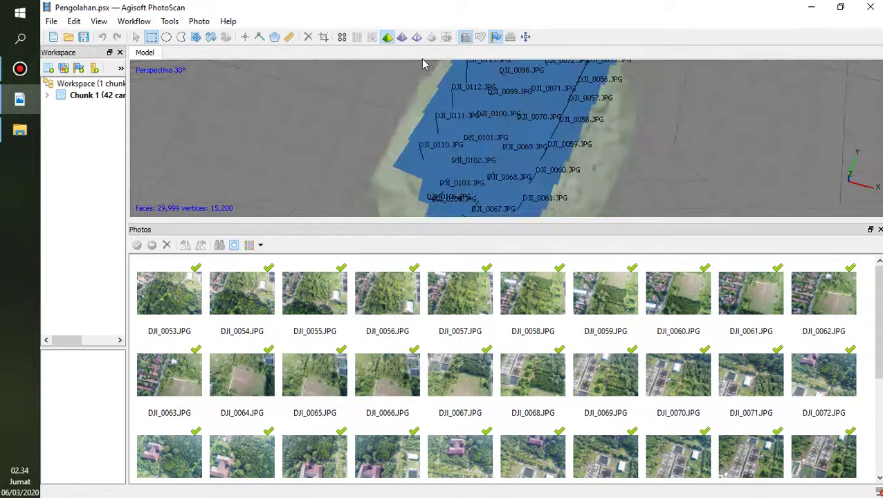
- Hide the cameras in the model view and tilt the view to look across the bare mesh terrain
left_click(98, 20)
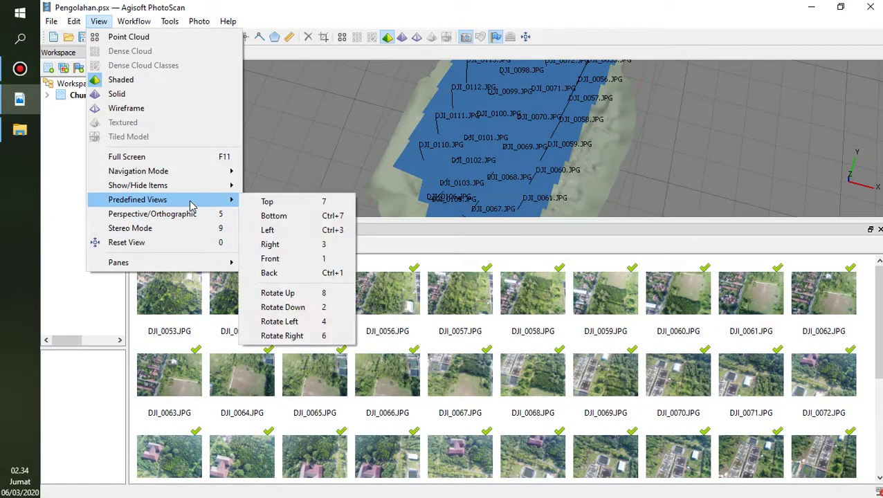
mouse_move(195, 191)
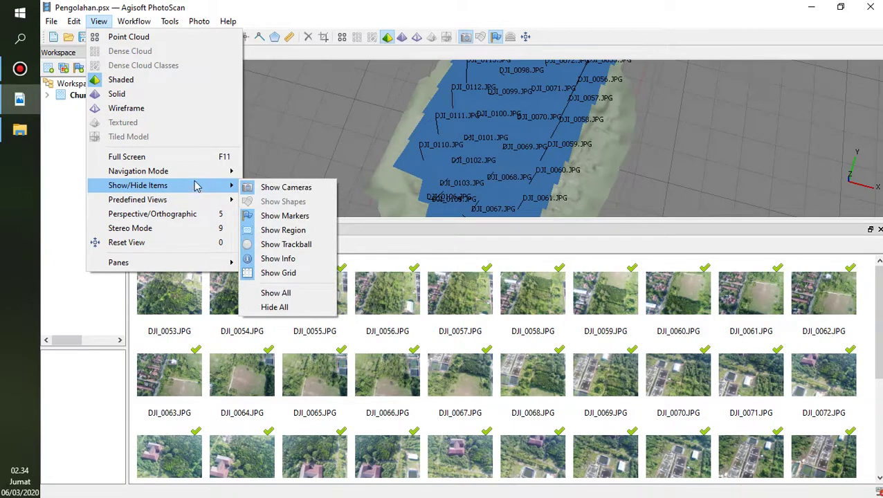
left_click(286, 187)
mouse_move(430, 163)
left_mouse_down()
mouse_move(422, 220)
mouse_move(419, 166)
left_mouse_up()
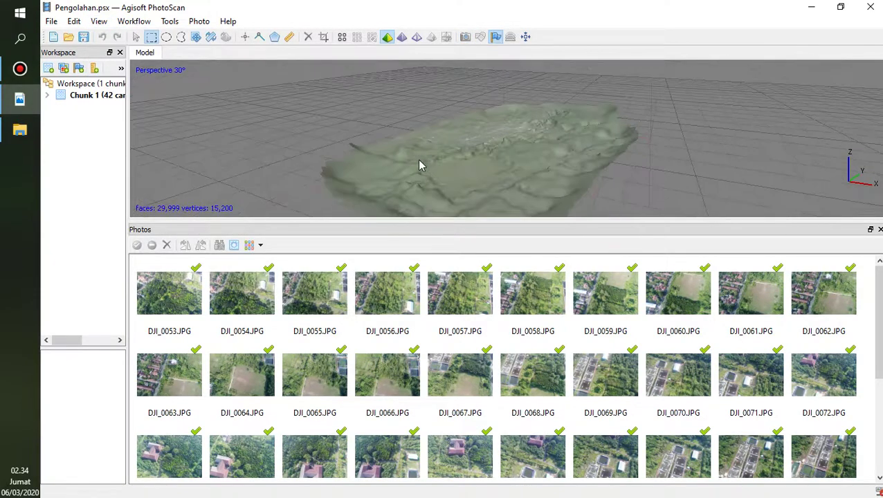
- Build the orthomosaic in Geographic WGS 84 (EPSG::4326) projection, using the Mesh surface and Mosaic blending mode
left_click(135, 22)
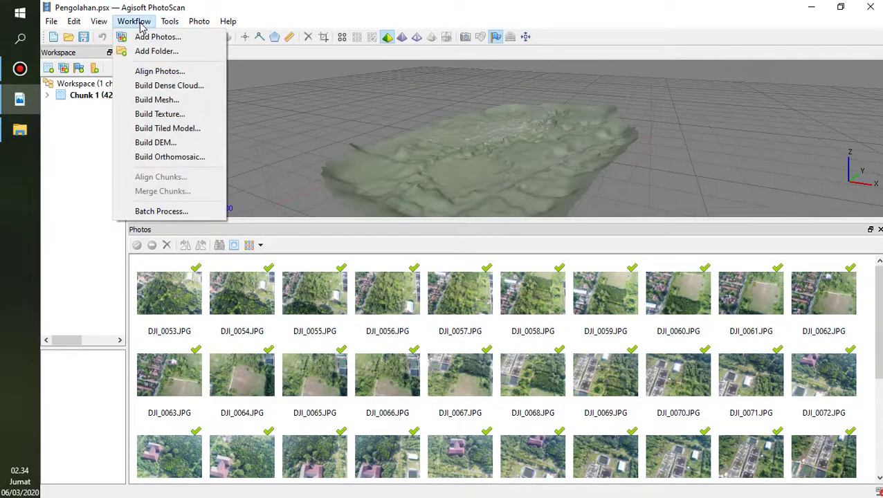
left_click(191, 158)
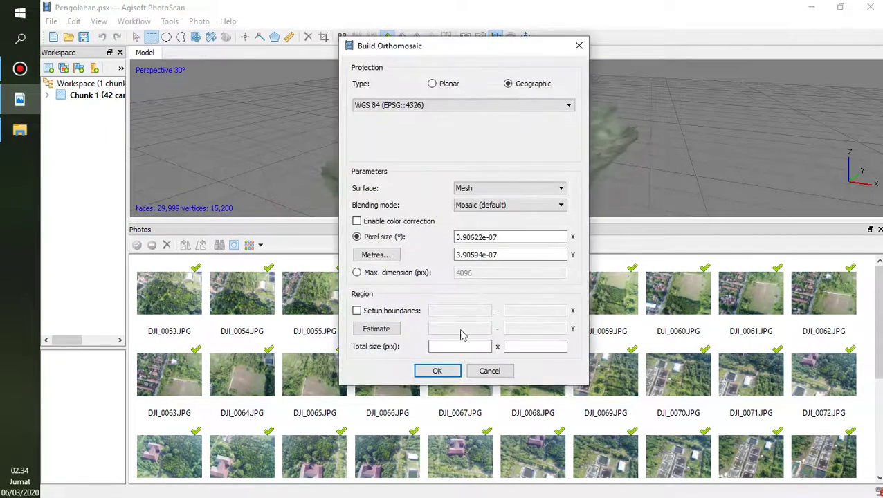
left_click(438, 373)
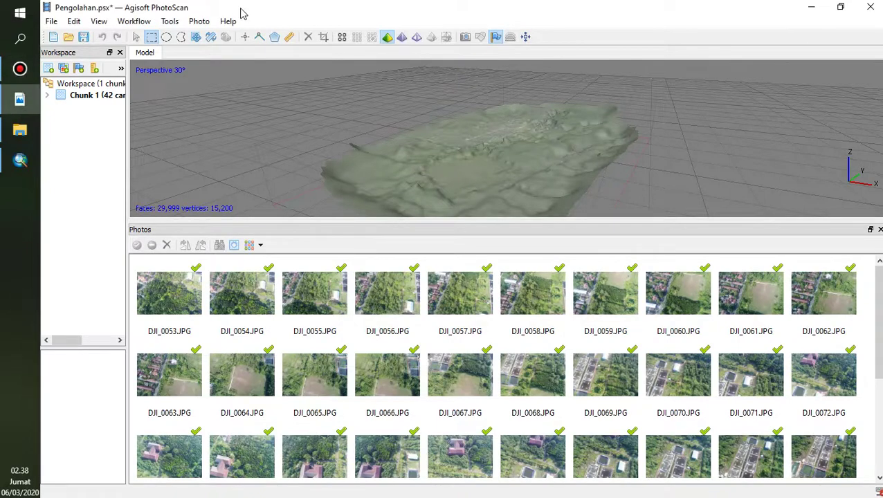
- Export the orthomosaic as a TIFF/GeoTIFF named ok to the Pelatihan folder, with WGS 84 coordinates and LZW compression
left_click(53, 22)
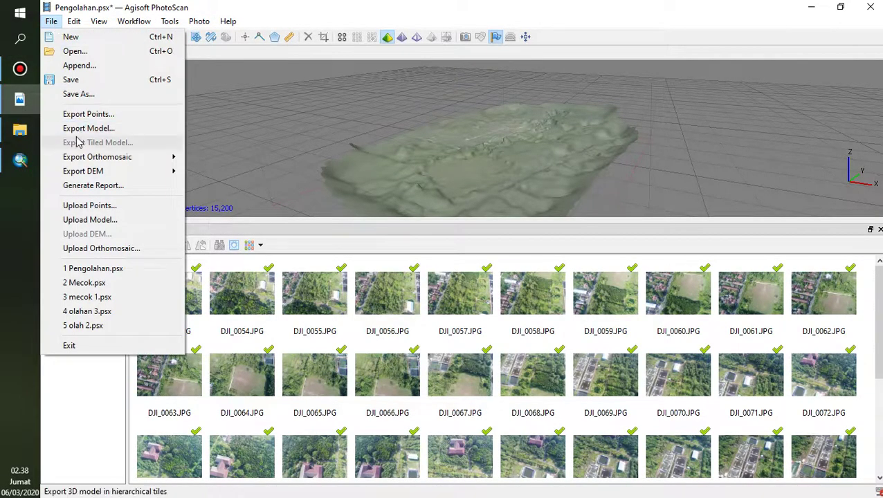
mouse_move(83, 159)
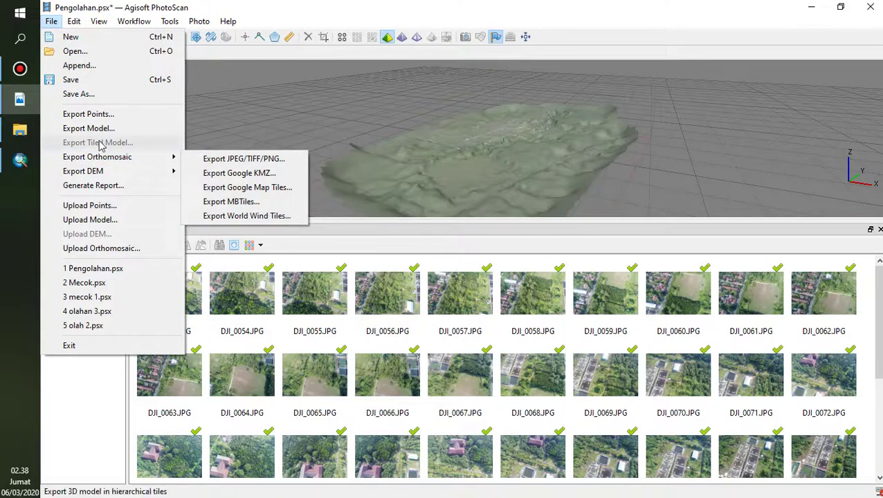
mouse_move(134, 20)
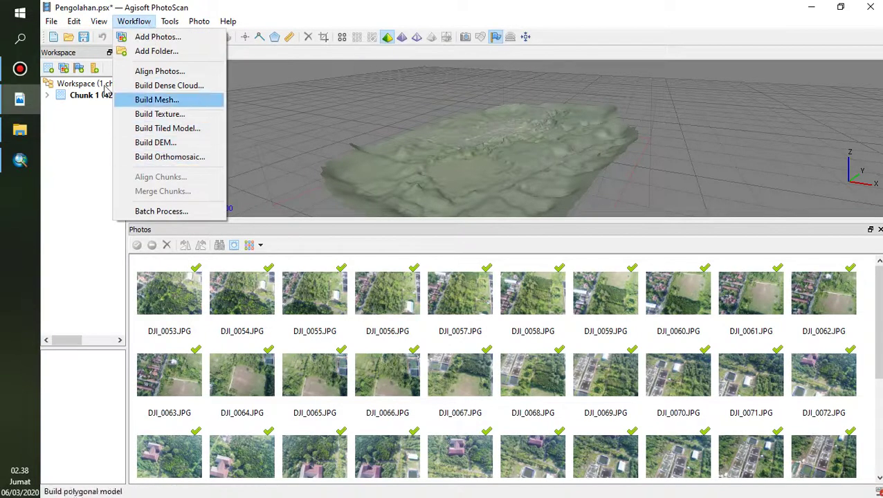
mouse_move(52, 21)
mouse_move(69, 156)
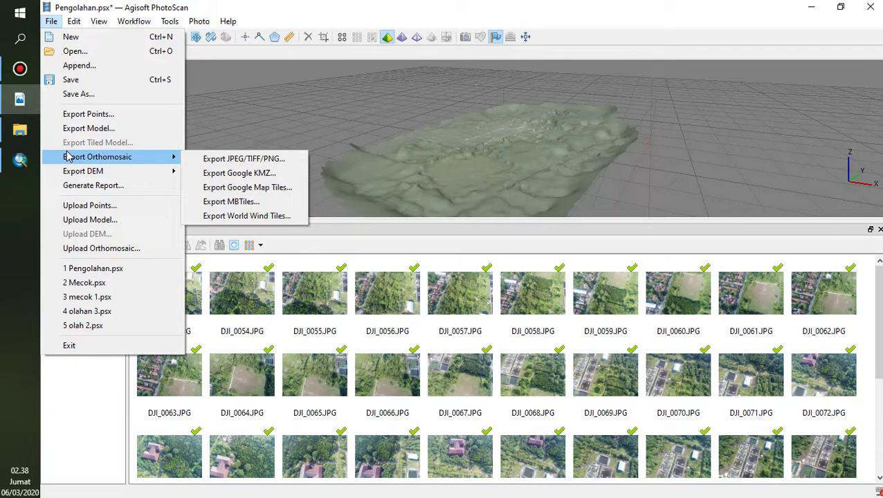
left_click(239, 160)
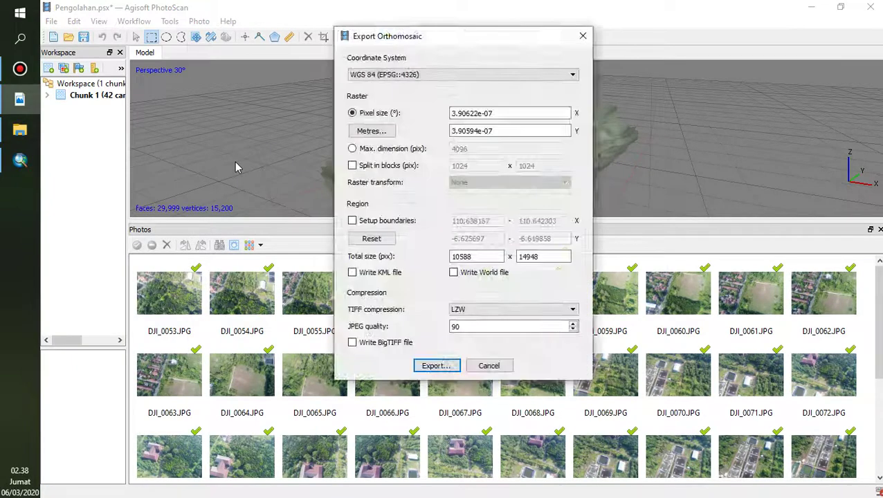
left_click(456, 369)
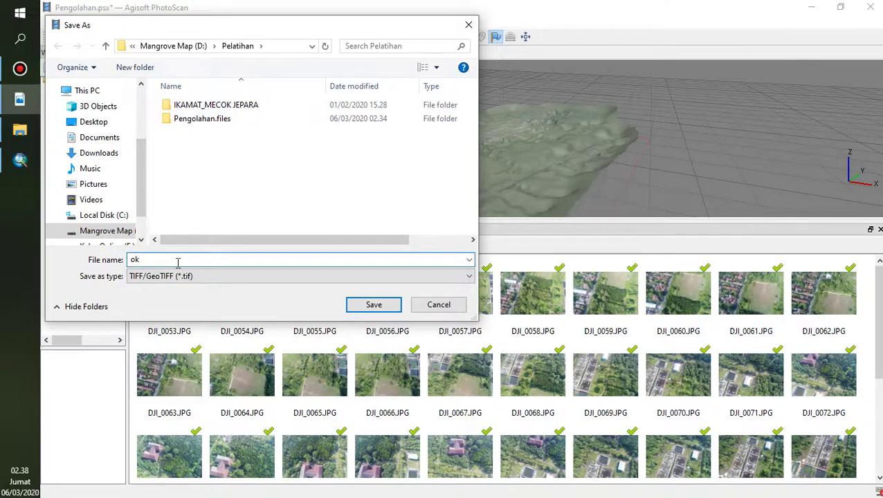
type("ok")
key("Return")
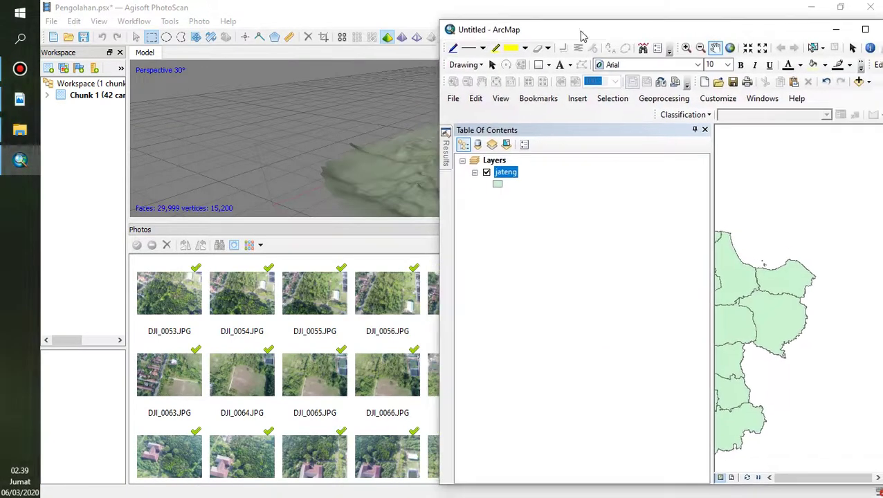
- Switch to ArcMap and maximize the window of the untitled map containing the jateng layer
left_click_drag(676, 30, 554, 34)
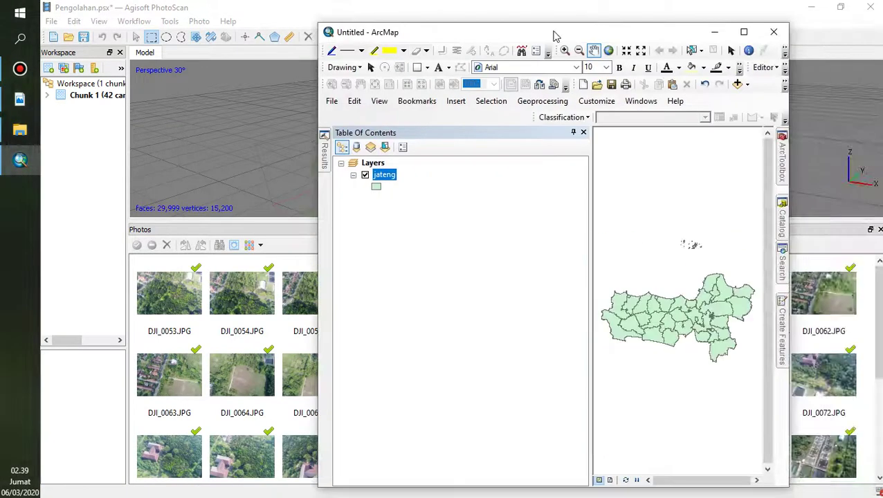
double_click(553, 34)
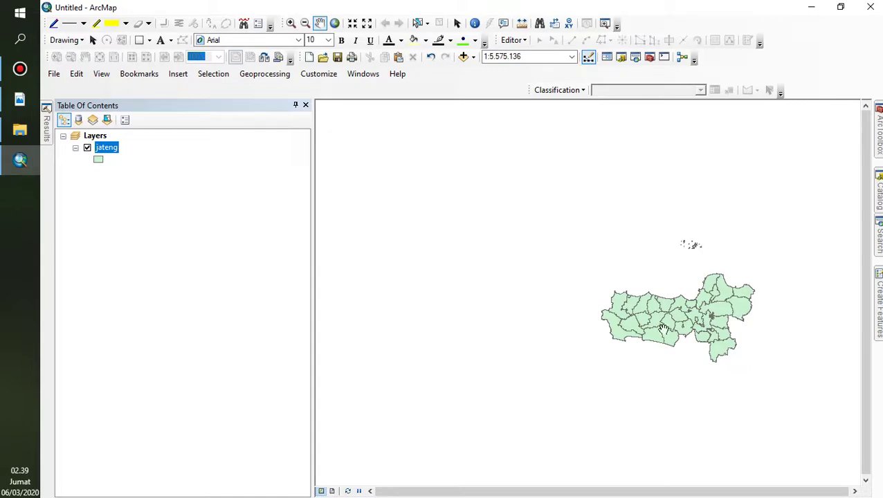
- Add the ok.tif raster from the D:\Pelatihan folder to the map
scroll(687, 321, "down", 4)
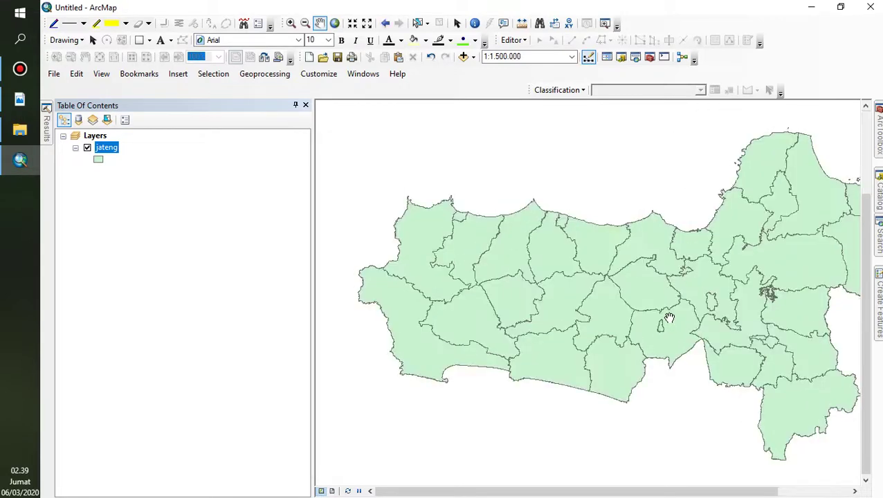
scroll(668, 318, "down", 1)
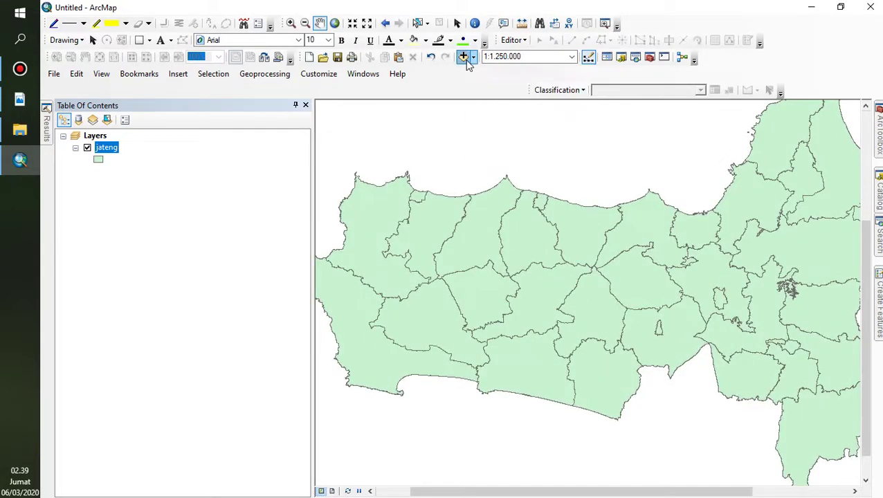
left_click(467, 61)
left_click(430, 176)
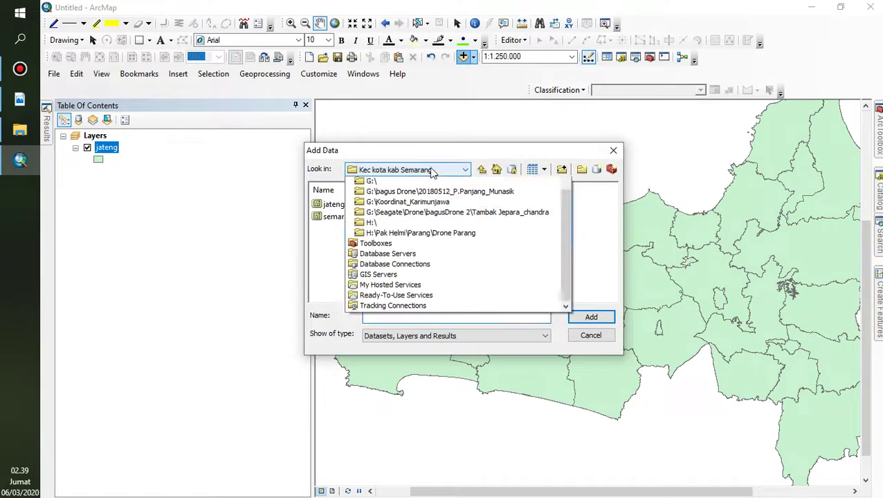
key("Up")
key("Up")
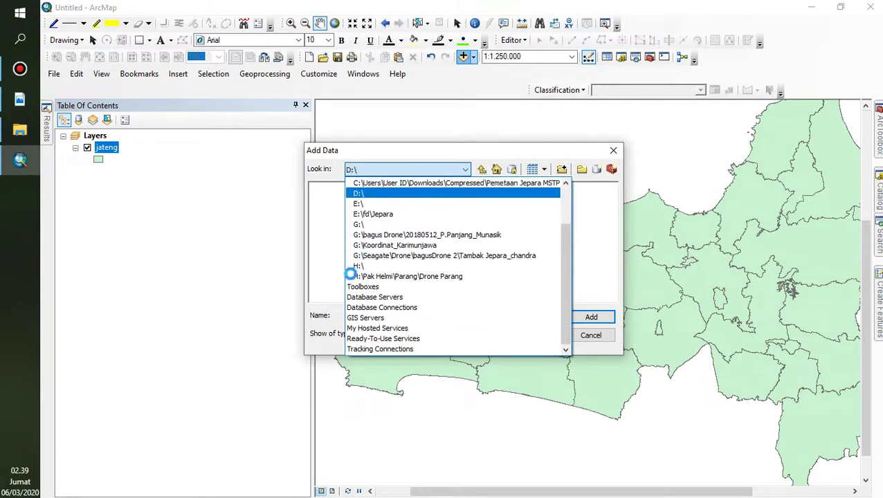
key("Return")
left_click(349, 243)
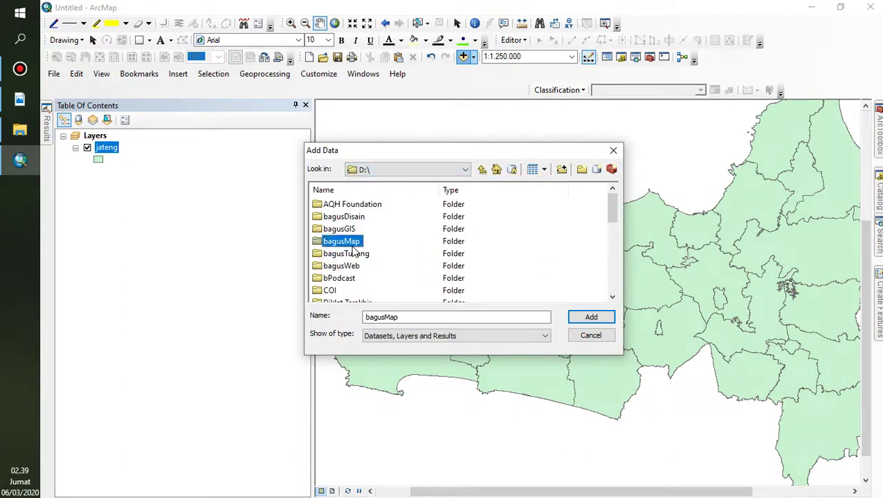
key("p")
key("Return")
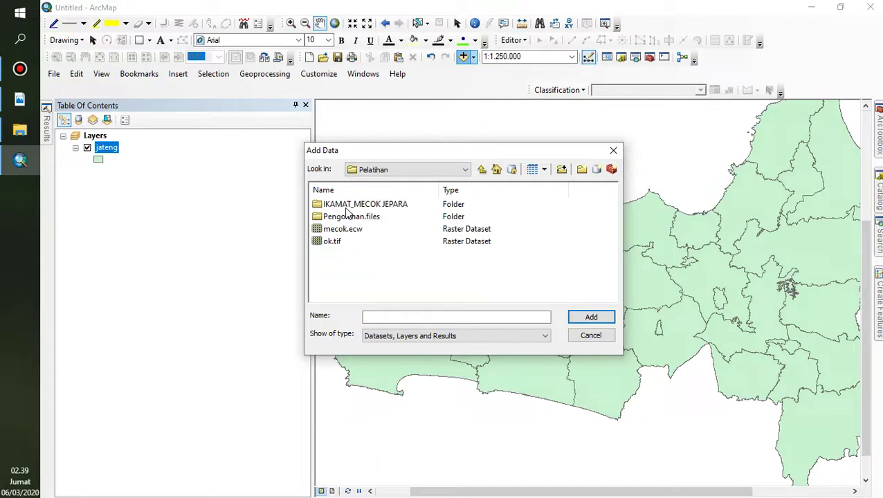
left_click(334, 243)
left_click(599, 318)
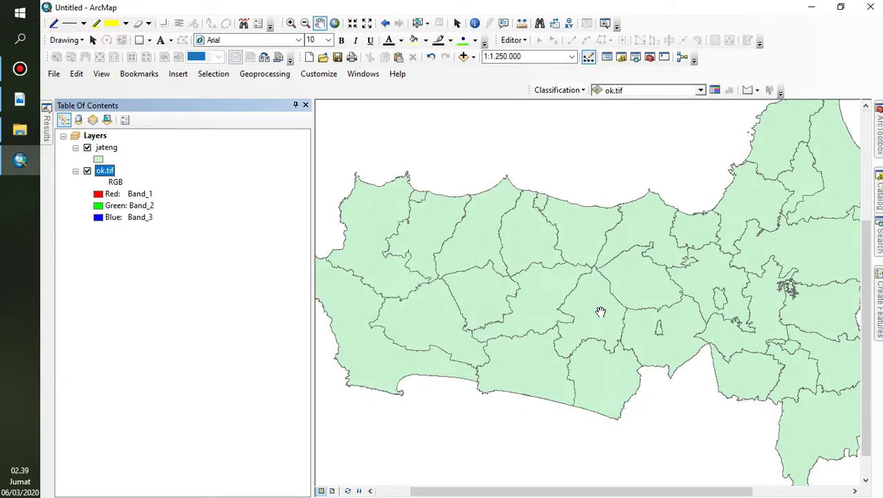
- Move the ok.tif layer above jateng in the layer order and zoom the map to the ok.tif layer
left_click_drag(114, 175, 116, 147)
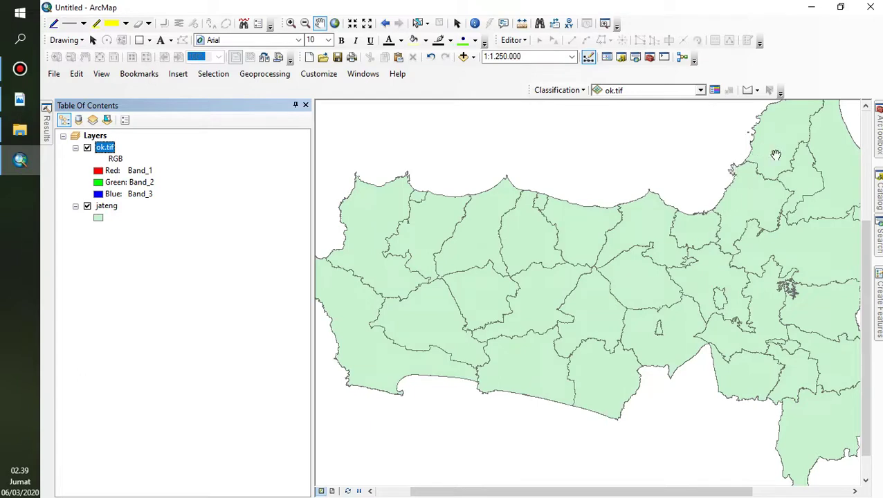
left_click_drag(754, 160, 675, 256)
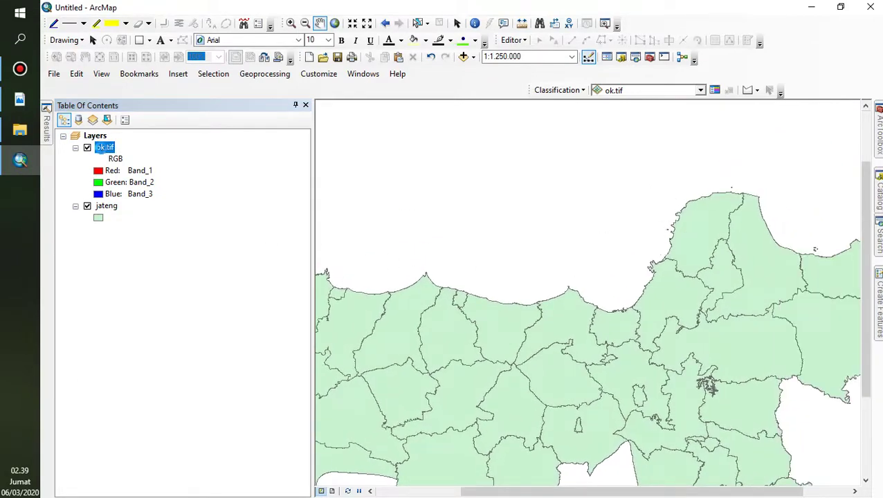
right_click(102, 152)
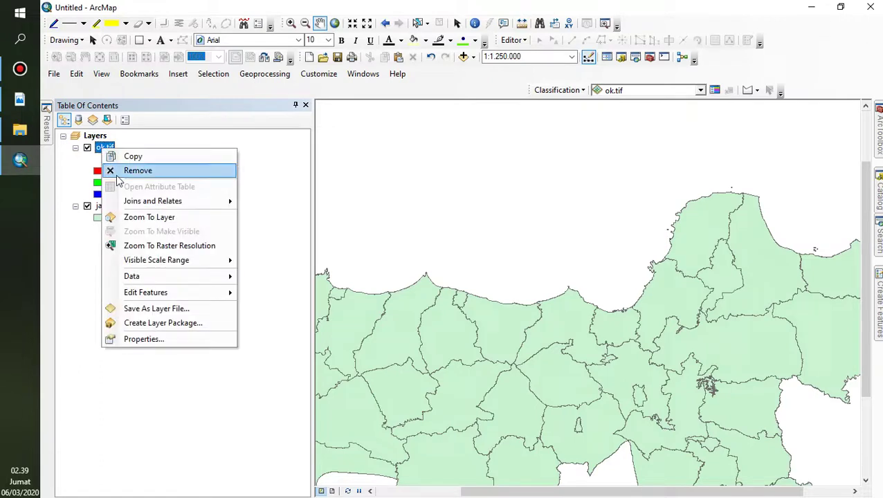
left_click(127, 216)
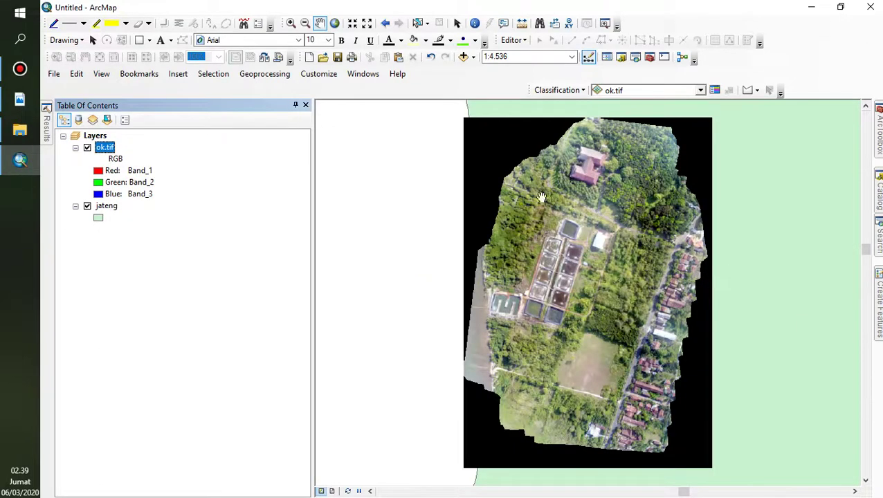
- Hide the black background around the ok.tif orthomosaic through the layer's RGB Composite symbology
right_click(105, 148)
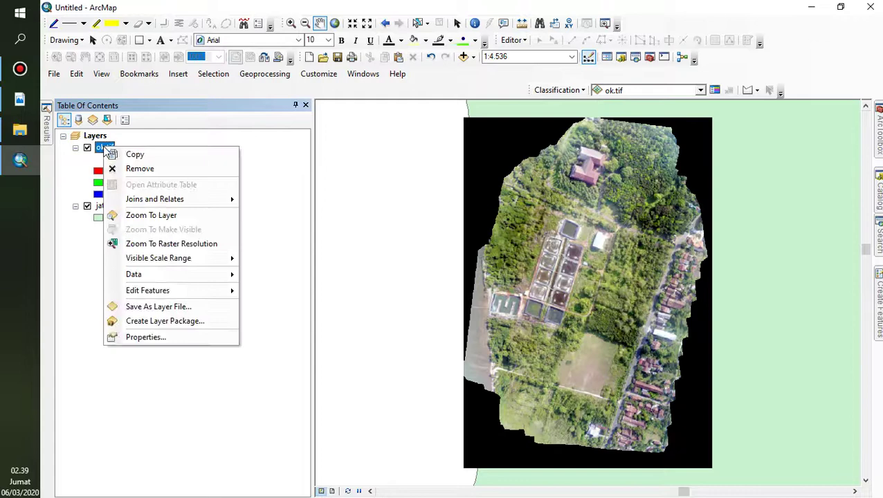
left_click(145, 338)
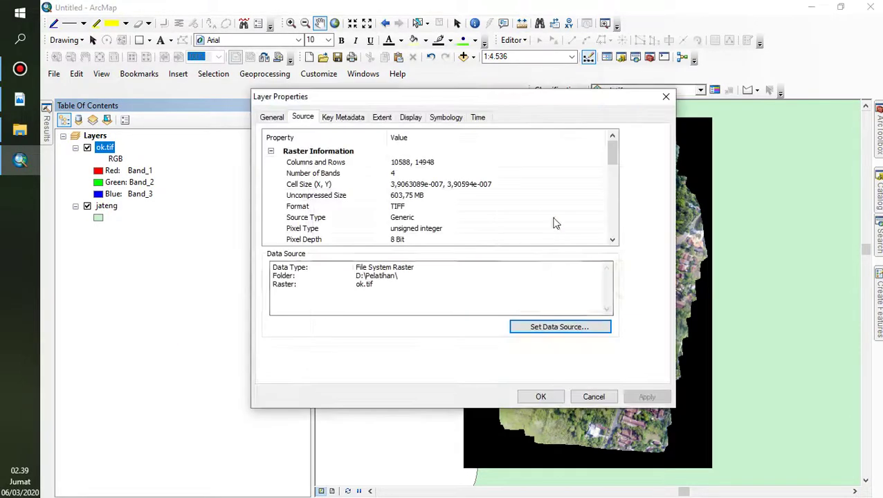
left_click(446, 118)
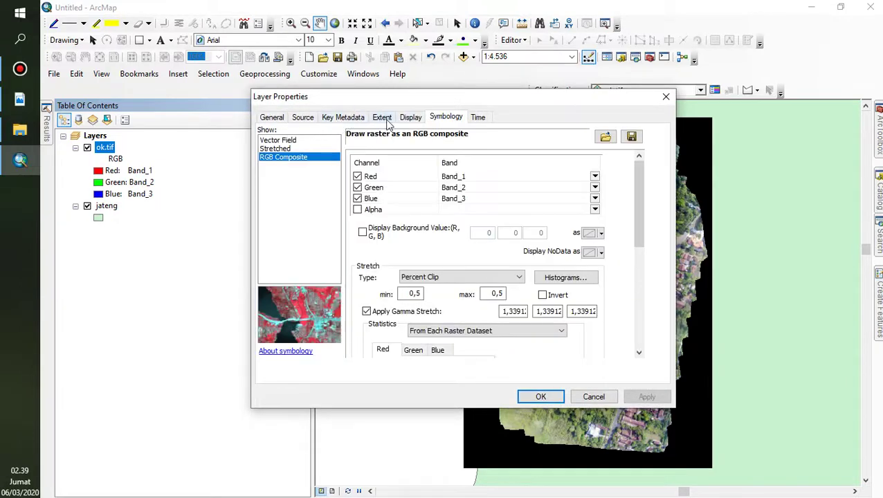
left_click(411, 118)
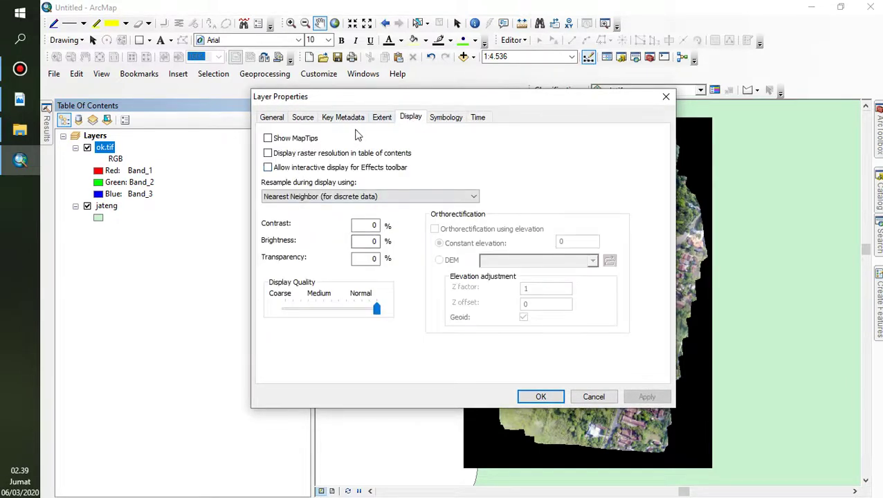
left_click(441, 117)
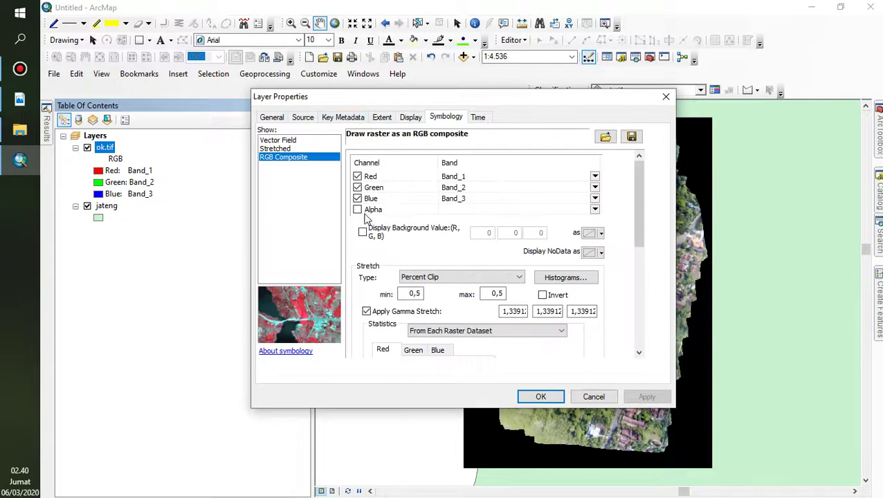
left_click(540, 396)
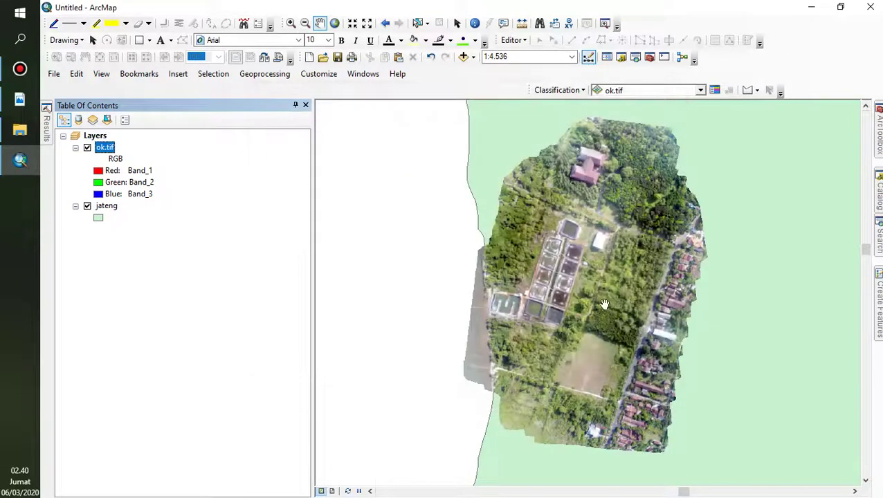
- Examine the orthomosaic's position against the jateng coastline and its detail around the fish ponds up close
scroll(599, 283, "down", 2)
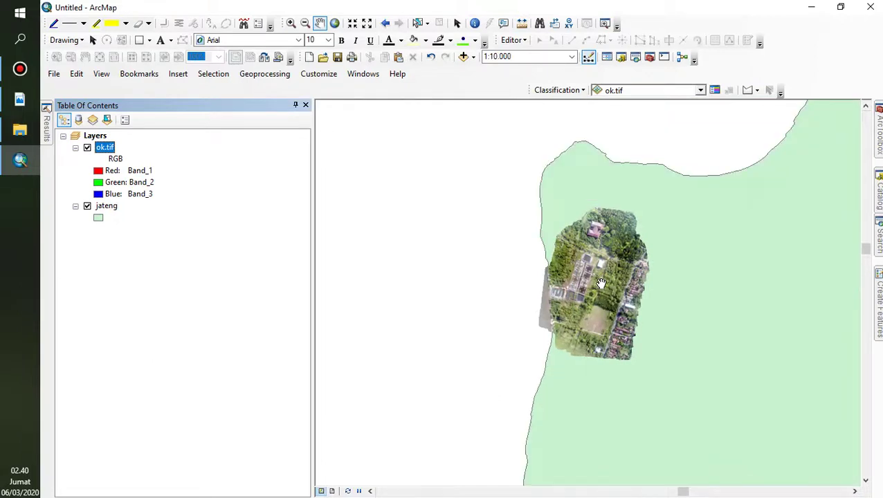
scroll(600, 283, "down", 1)
scroll(601, 283, "down", 2)
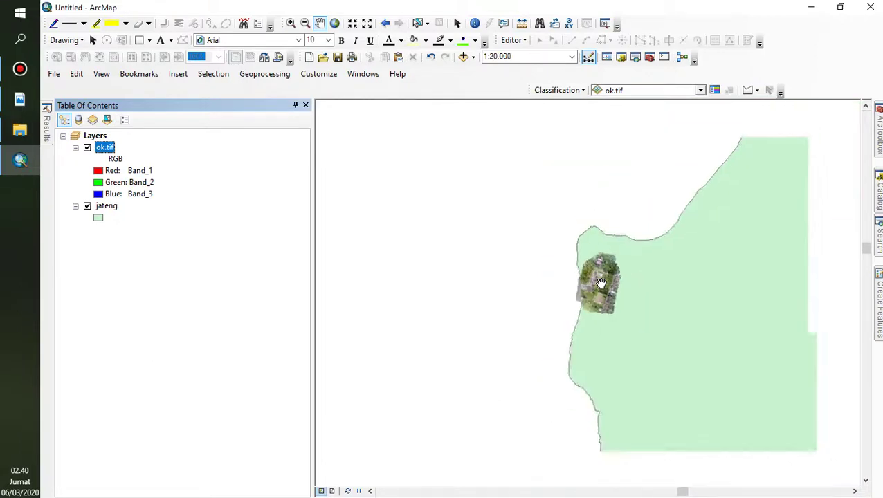
scroll(601, 283, "up", 3)
scroll(601, 283, "up", 4)
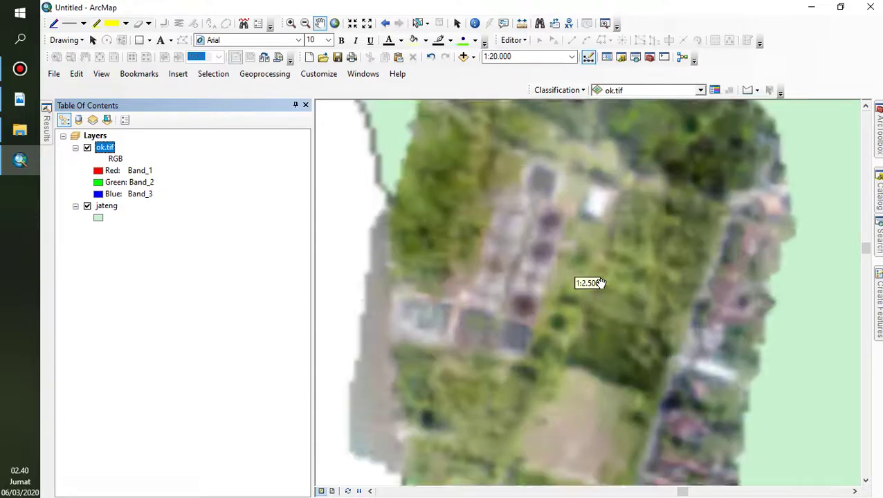
scroll(564, 247, "up", 3)
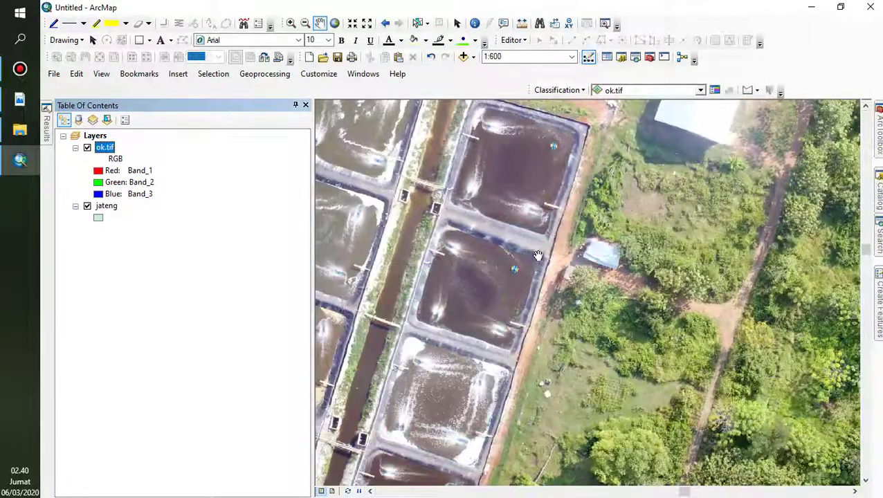
left_click_drag(318, 208, 585, 276)
left_click_drag(516, 212, 463, 384)
left_click_drag(649, 232, 551, 360)
left_click_drag(649, 331, 667, 173)
left_click_drag(609, 387, 581, 273)
scroll(597, 290, "down", 2)
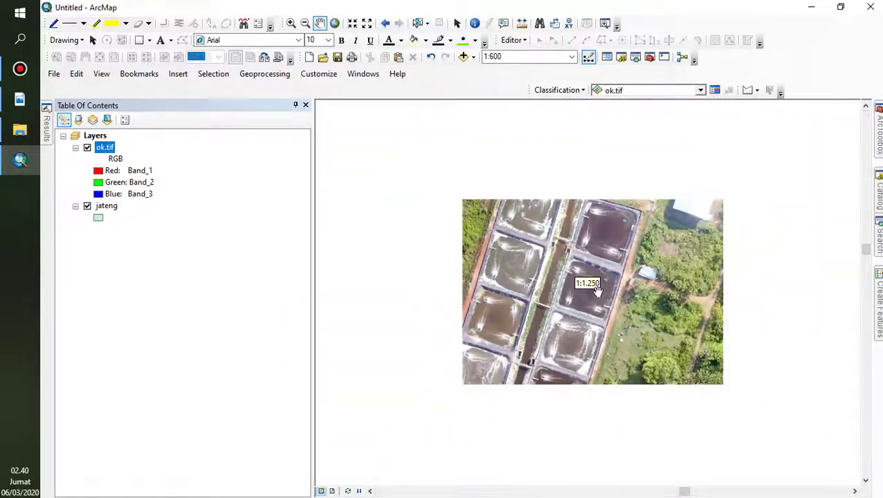